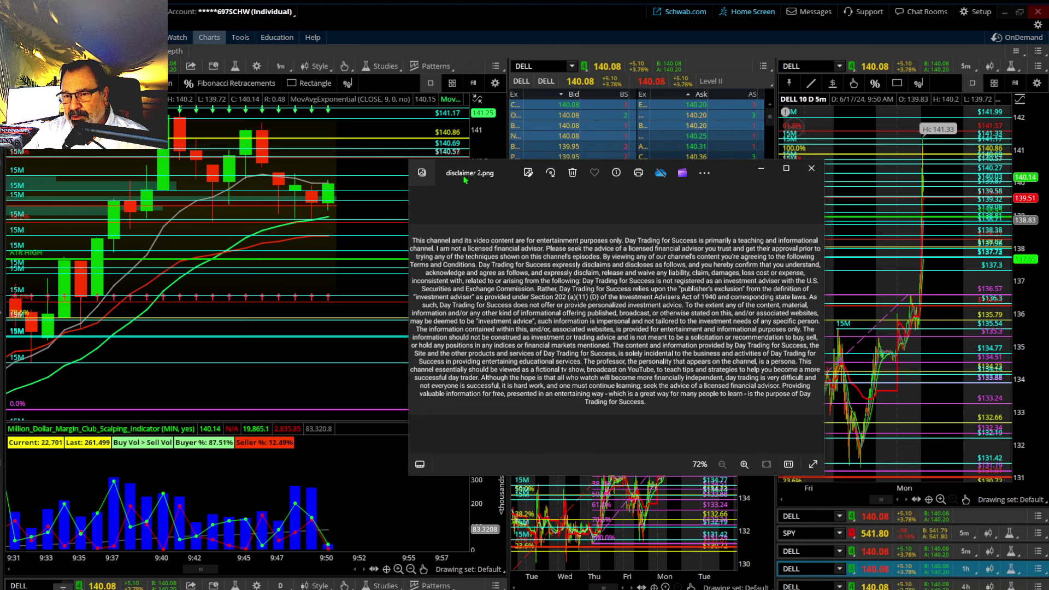
Step: Close the disclaimer image and shift the one-minute DELL chart to free space beside the latest candles
{"action": "key", "text": "alt+F4"}
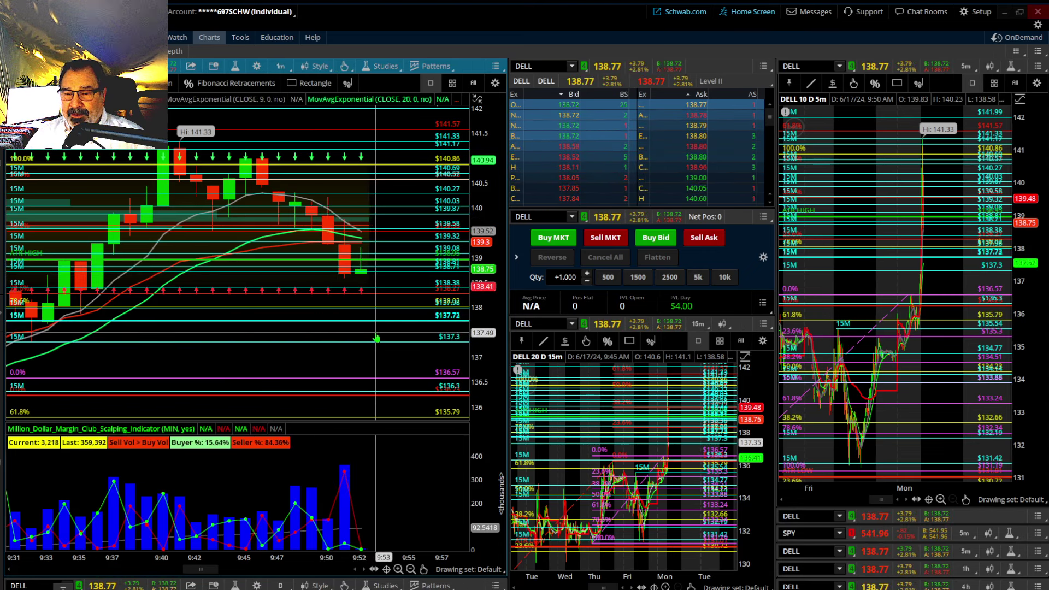
{"action": "left_click_drag", "start_coordinate": [377, 336], "coordinate": [304, 277]}
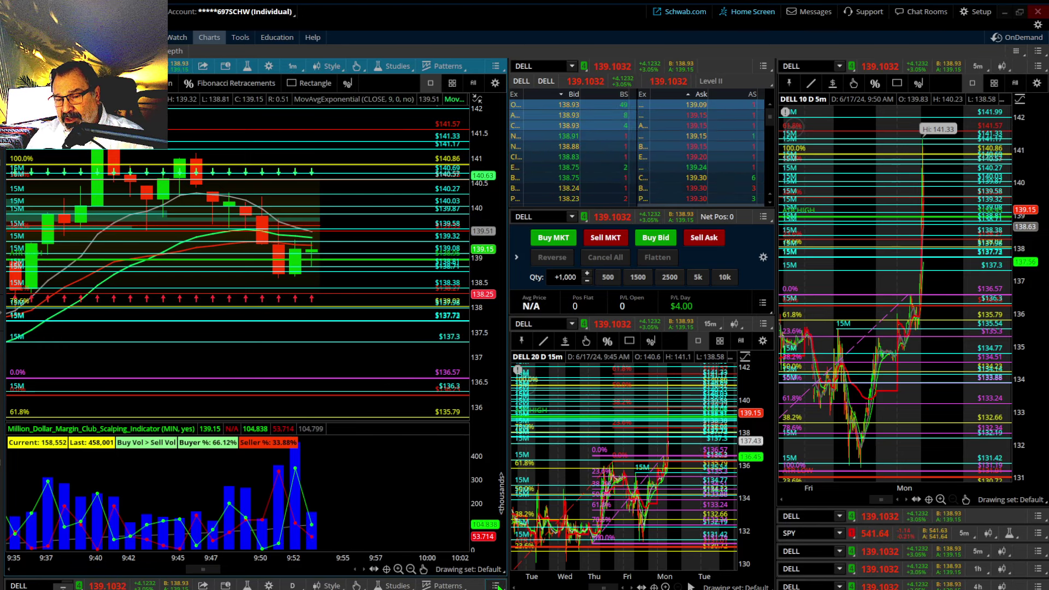
Step: Maximize the daily DELL chart, compress its price scale to examine recent candles and levels, and restore the chart grid
{"action": "right_click", "coordinate": [480, 560]}
{"action": "left_click", "coordinate": [468, 545]}
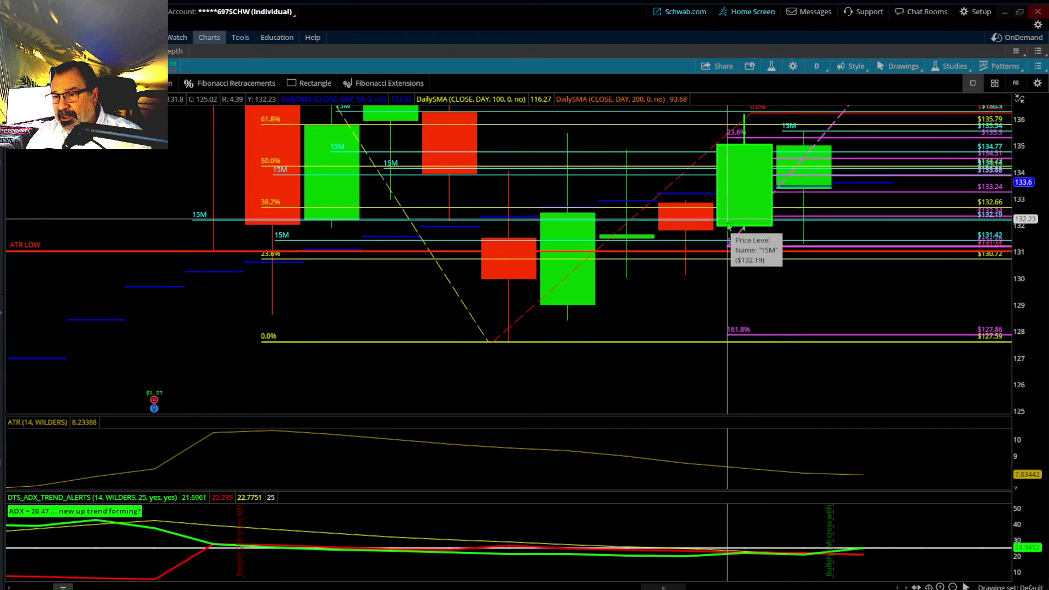
{"action": "left_click_drag", "start_coordinate": [1026, 231], "coordinate": [1024, 303]}
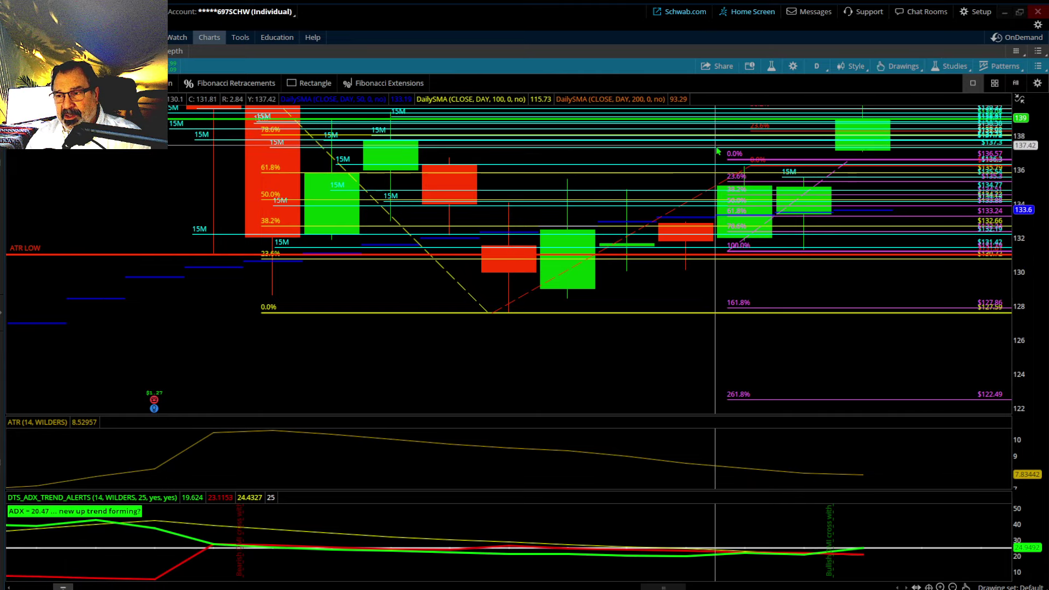
{"action": "left_click", "coordinate": [880, 160]}
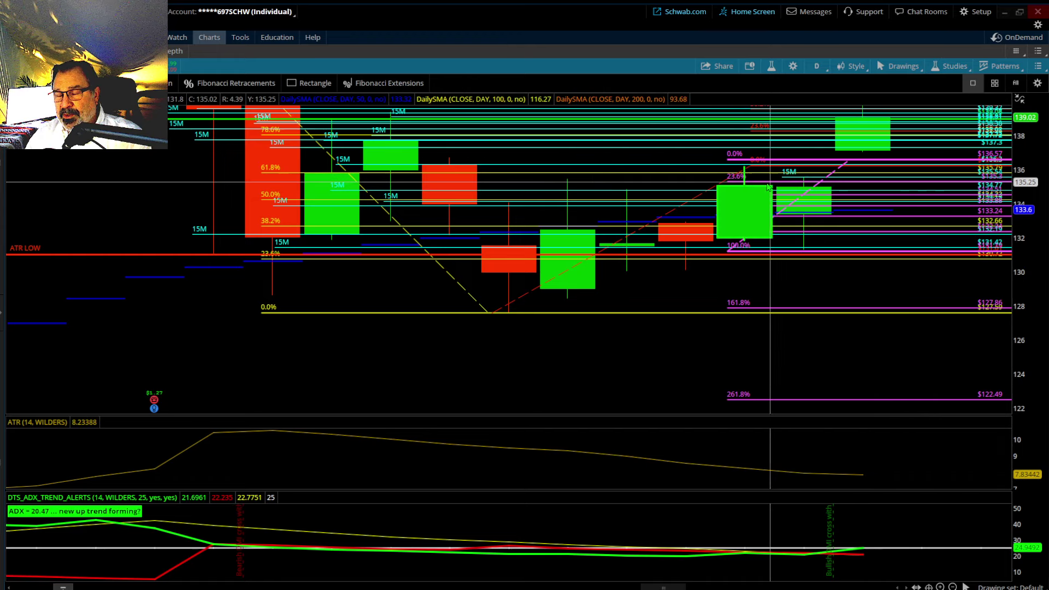
{"action": "double_click", "coordinate": [451, 70]}
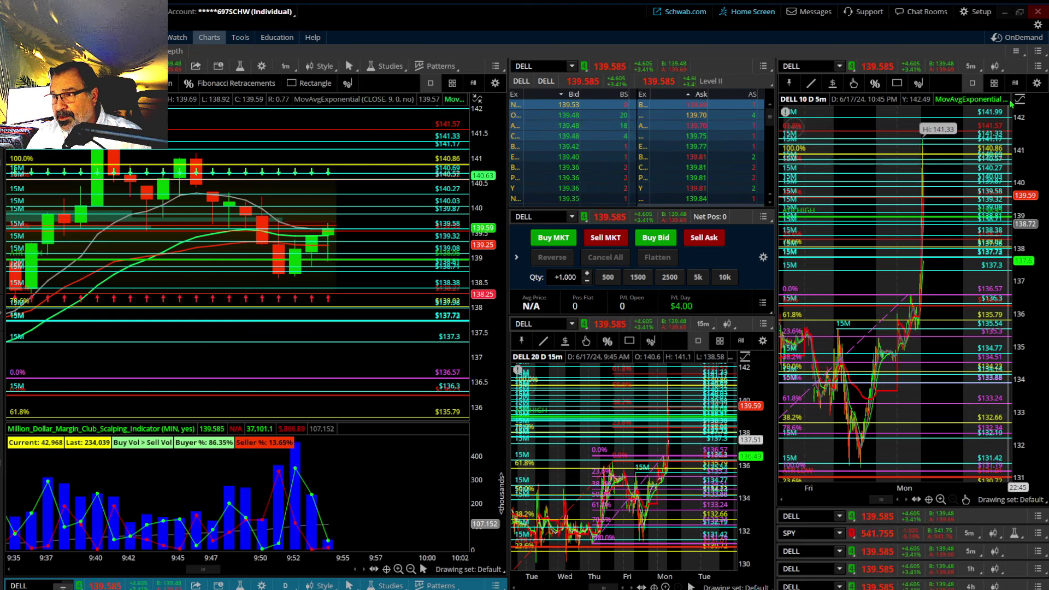
Step: Maximize the 10-day five-minute DELL chart, examine its price levels and Fibonacci retracements, and restore the chart grid
{"action": "left_click", "coordinate": [1037, 66]}
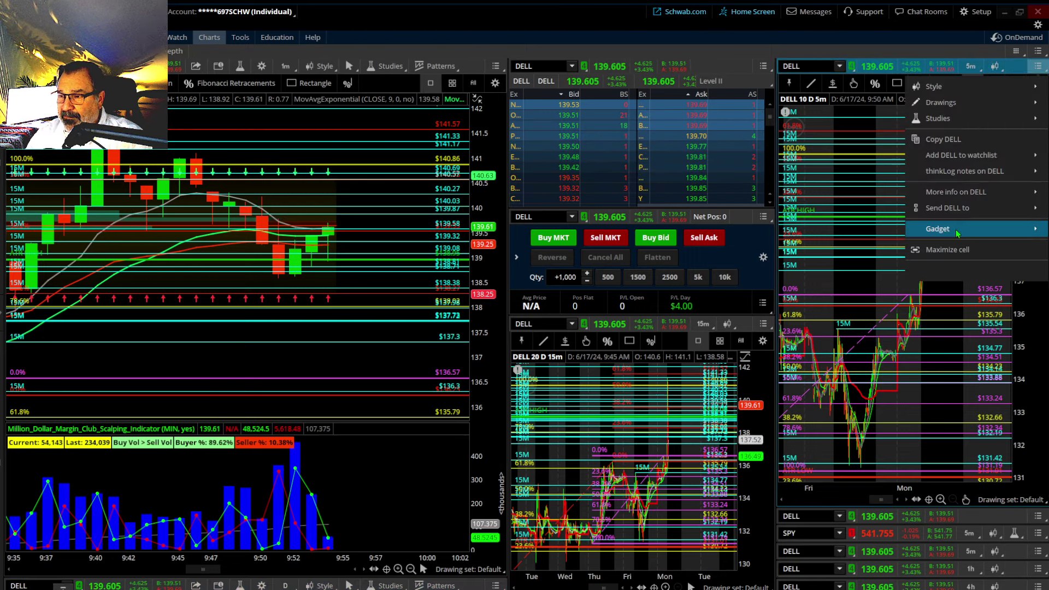
{"action": "left_click", "coordinate": [949, 249]}
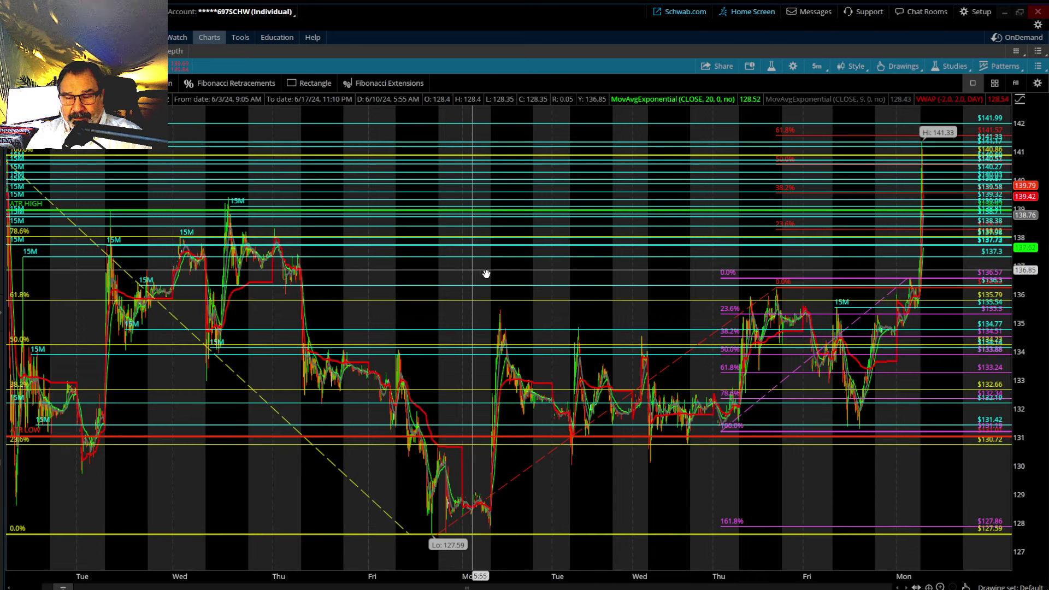
{"action": "scroll", "coordinate": [600, 268], "scroll_direction": "up", "scroll_amount": 2}
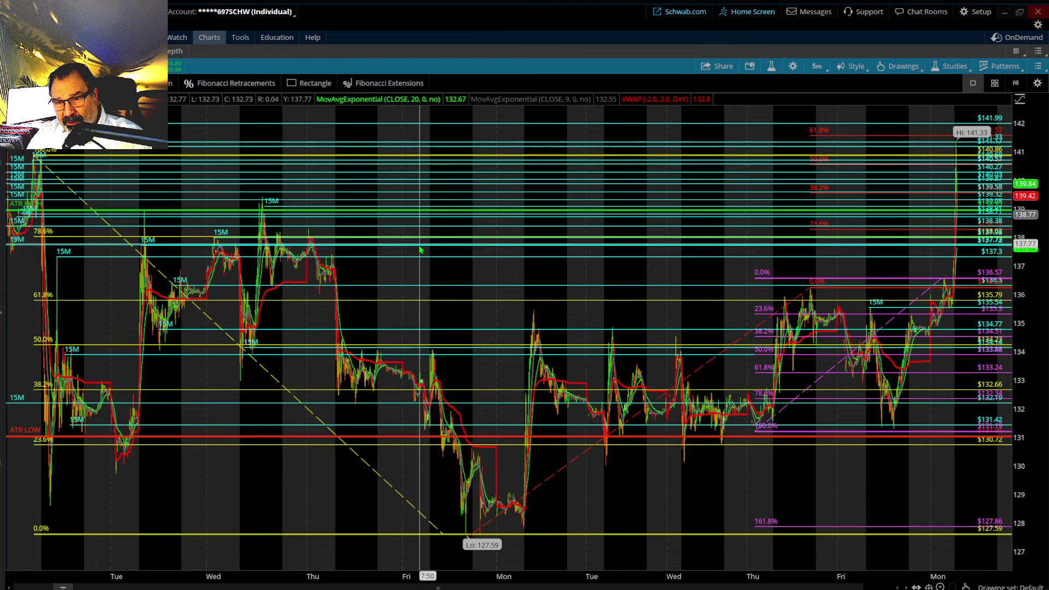
{"action": "double_click", "coordinate": [496, 74]}
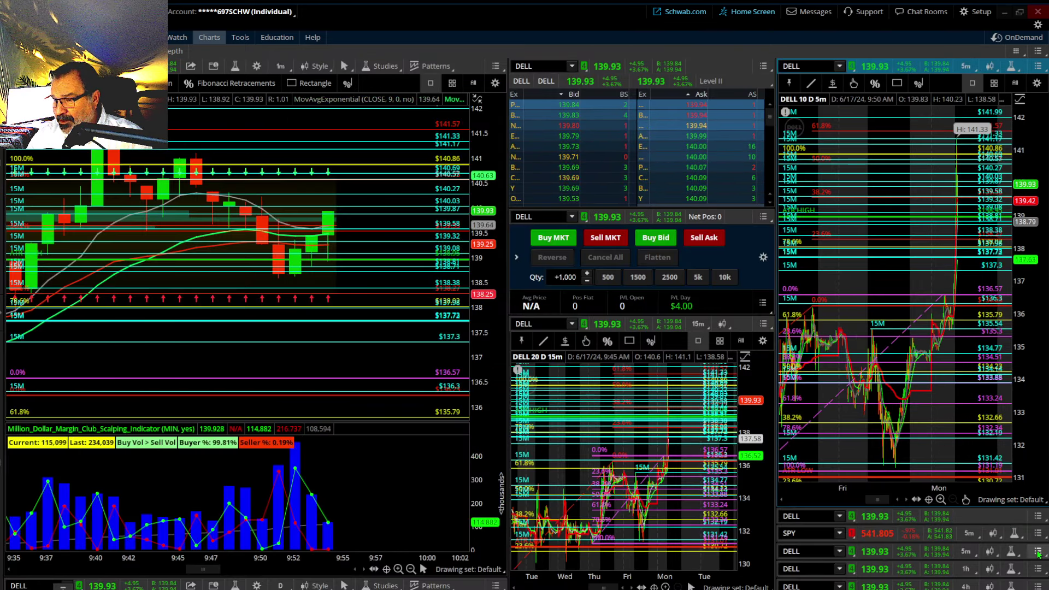
Step: Maximize the collapsed five-minute DELL chart below SPY, examine its price levels, and restore the chart grid
{"action": "left_click", "coordinate": [1037, 551]}
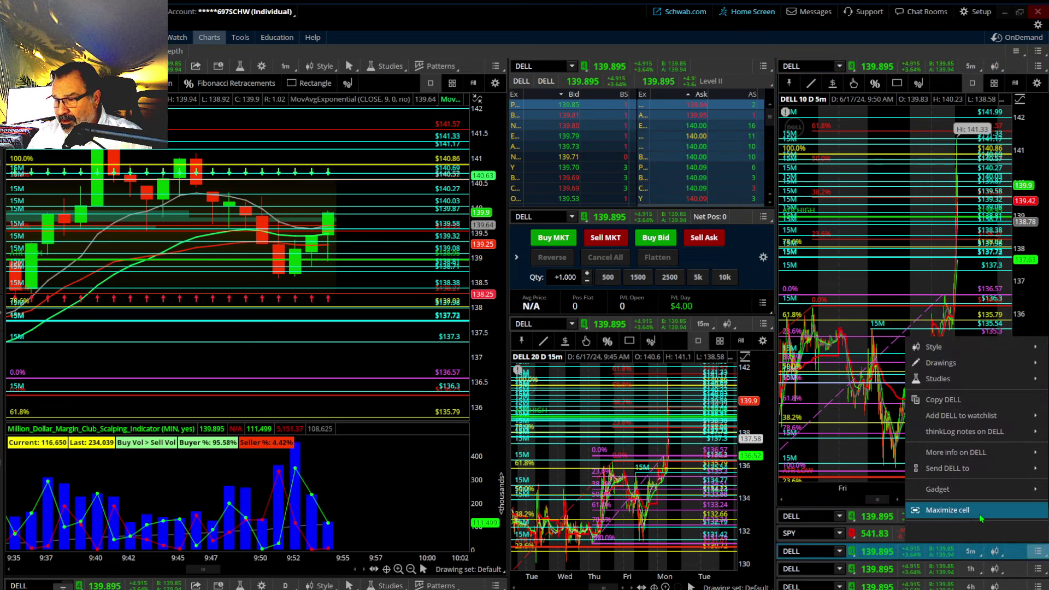
{"action": "left_click", "coordinate": [960, 505]}
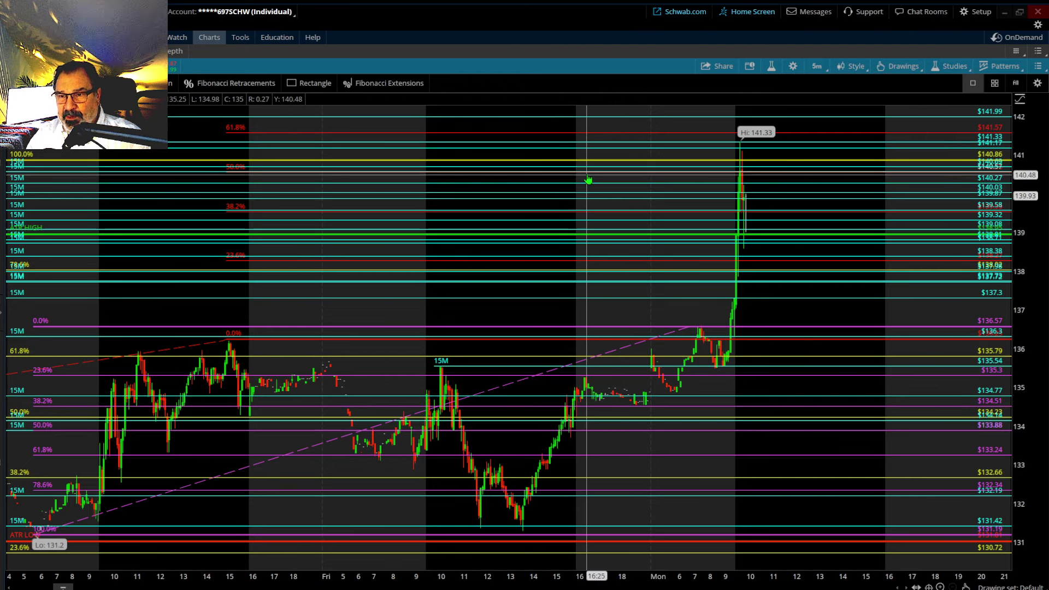
{"action": "double_click", "coordinate": [536, 73]}
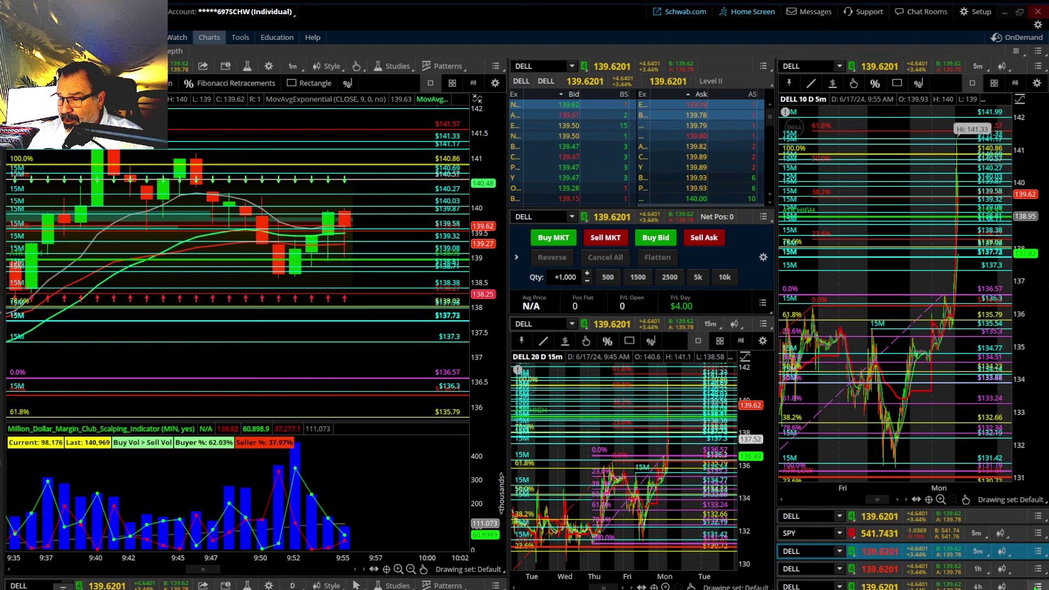
Step: Maximize the four-hour DELL chart, examine the longer-term price action and Fibonacci extensions, and restore the chart grid
{"action": "right_click", "coordinate": [1020, 586]}
{"action": "left_click", "coordinate": [929, 543]}
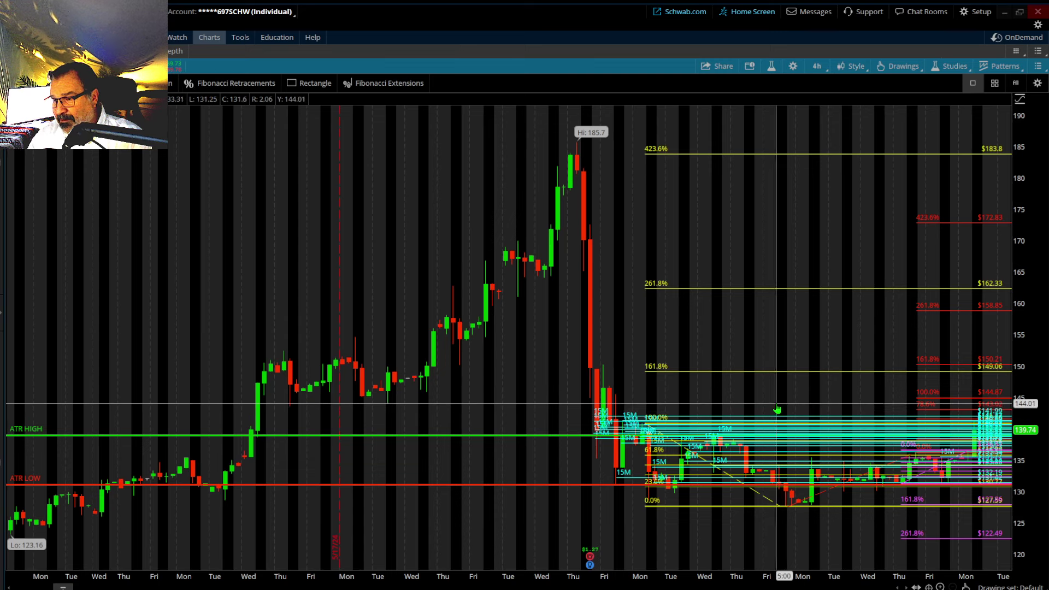
{"action": "double_click", "coordinate": [592, 75]}
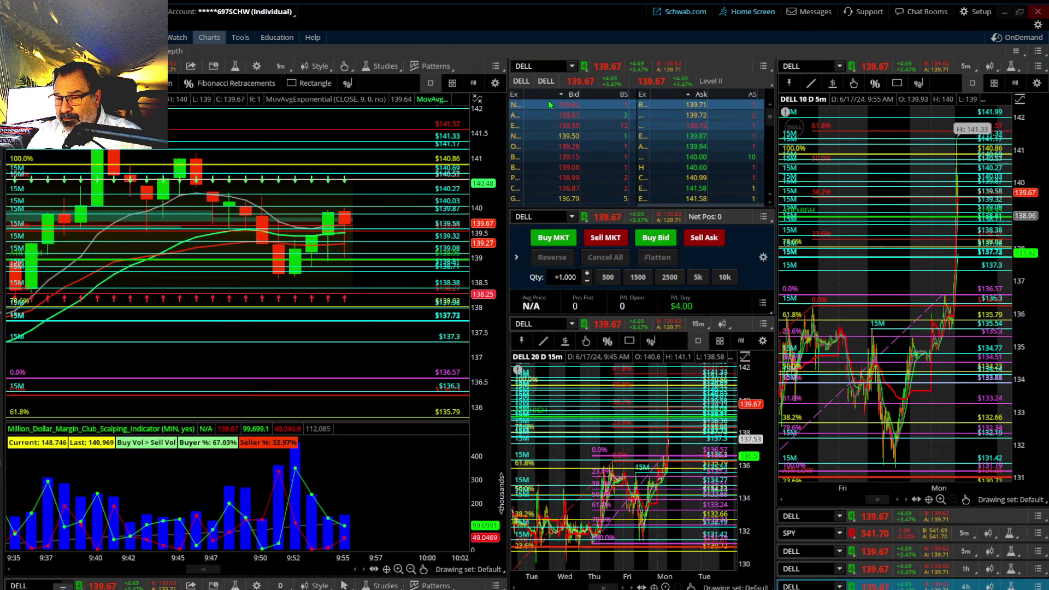
Step: Maximize the 20-day 15-minute DELL chart, rescale its price axis to examine the levels near the current price, and restore the grid
{"action": "left_click", "coordinate": [762, 324]}
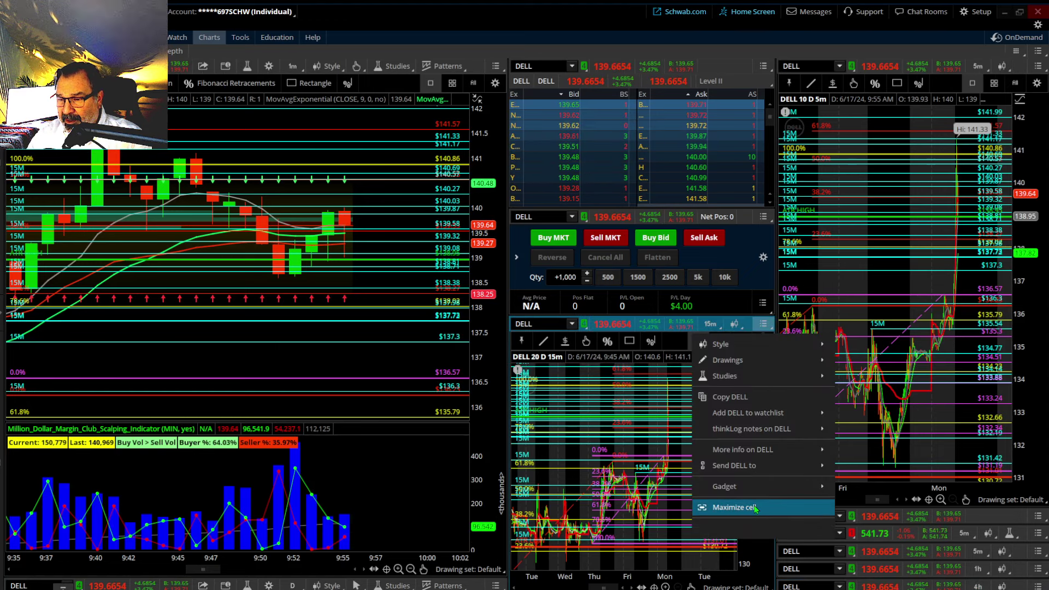
{"action": "left_click", "coordinate": [733, 507]}
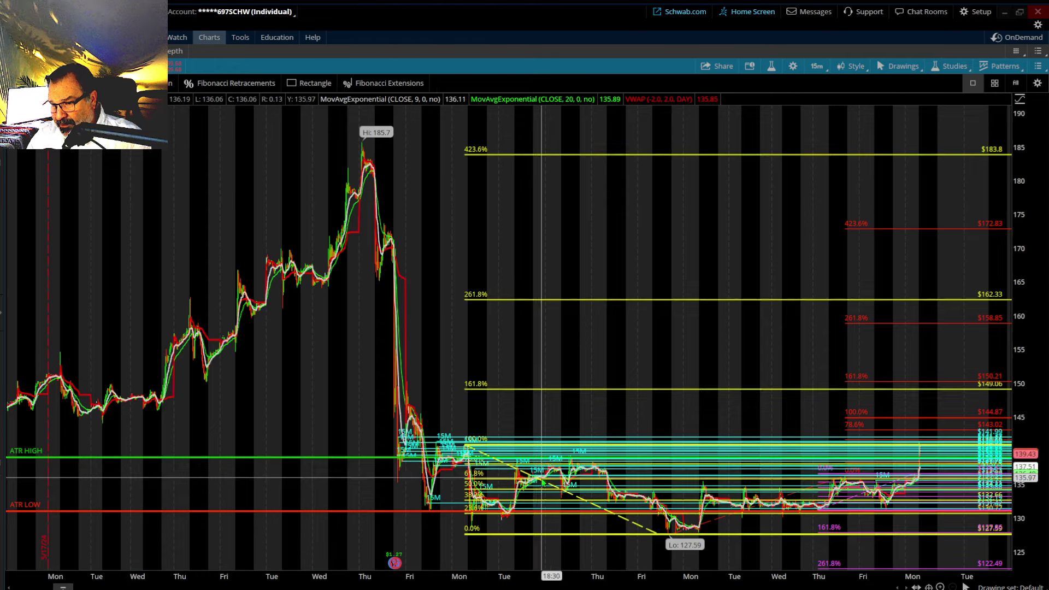
{"action": "left_click_drag", "start_coordinate": [1020, 464], "coordinate": [1028, 355]}
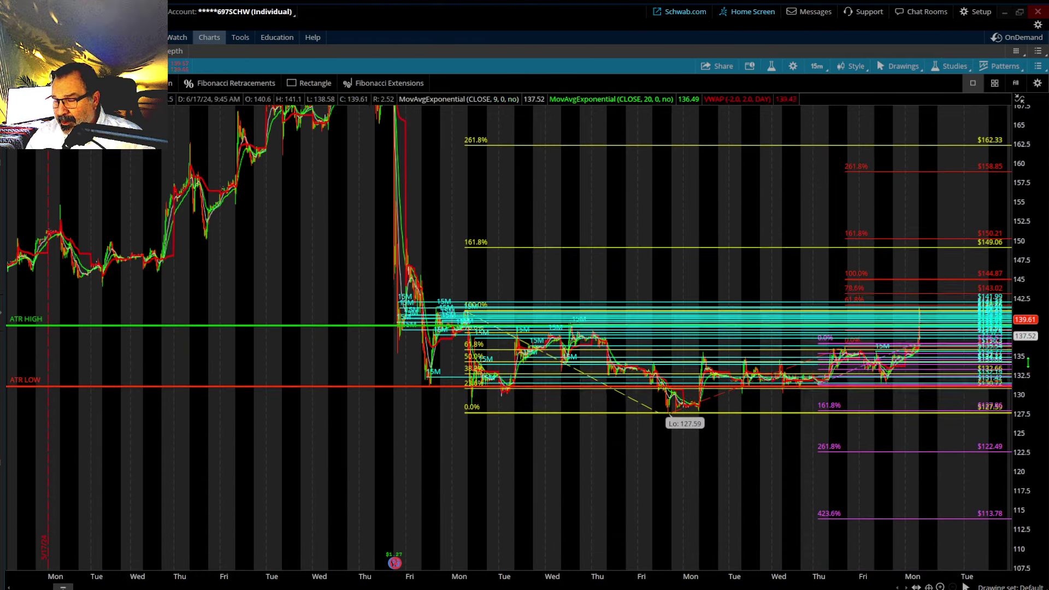
{"action": "scroll", "coordinate": [604, 384], "scroll_direction": "up", "scroll_amount": 3}
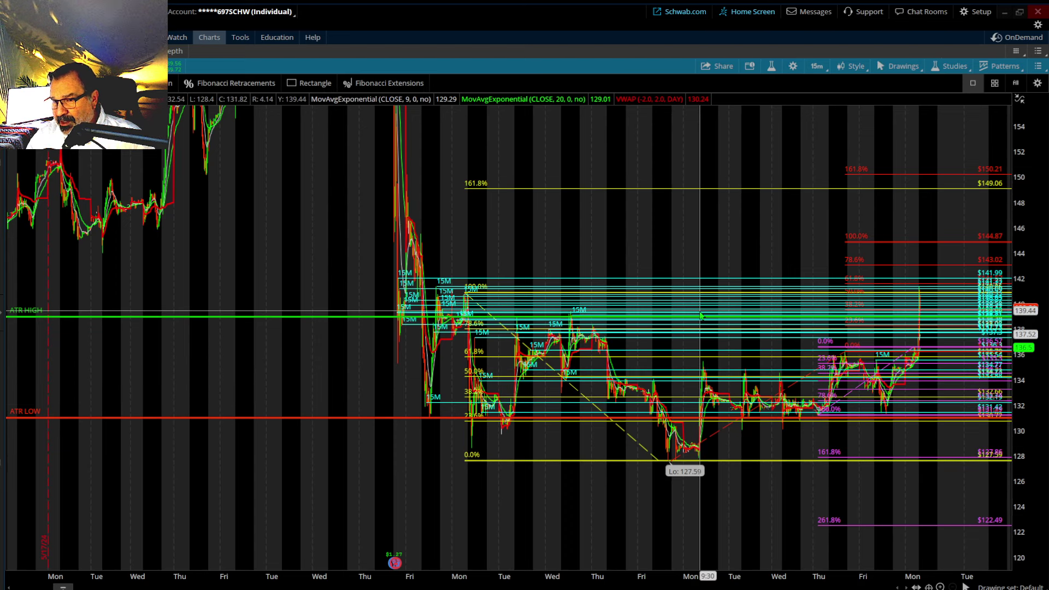
{"action": "double_click", "coordinate": [467, 69]}
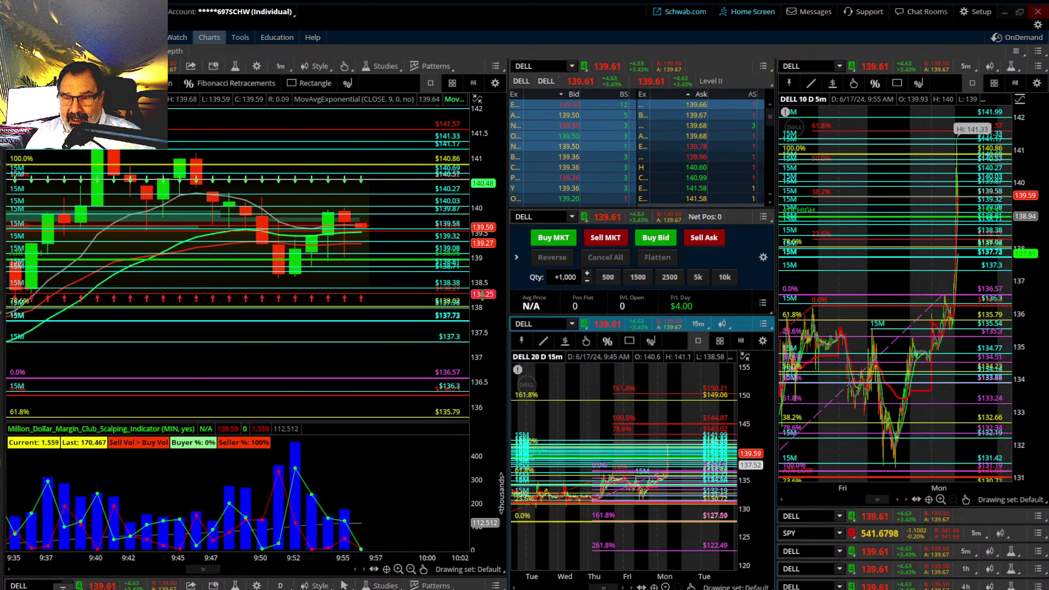
Step: Stretch the one-minute DELL chart's price scale and enlarge the 10-day five-minute chart around today's candles
{"action": "left_click_drag", "start_coordinate": [480, 295], "coordinate": [479, 288]}
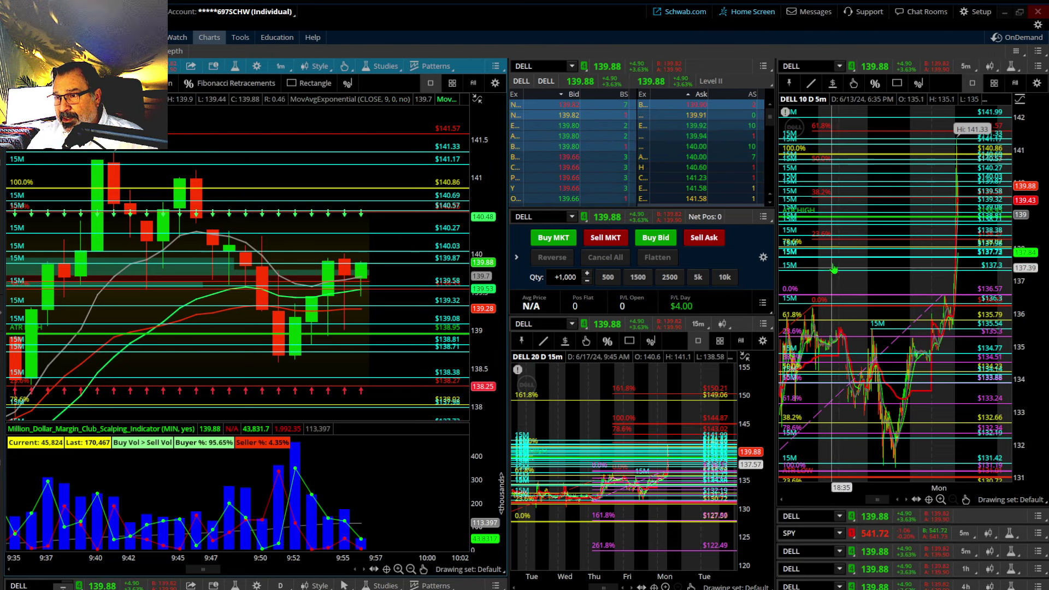
{"action": "left_click", "coordinate": [832, 84]}
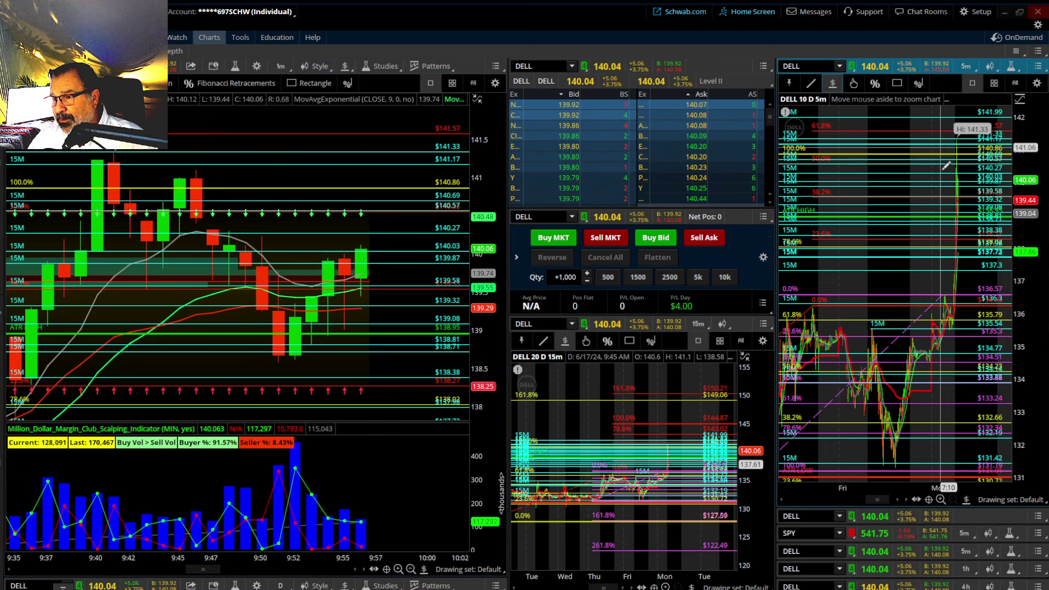
{"action": "left_click_drag", "start_coordinate": [948, 172], "coordinate": [982, 174]}
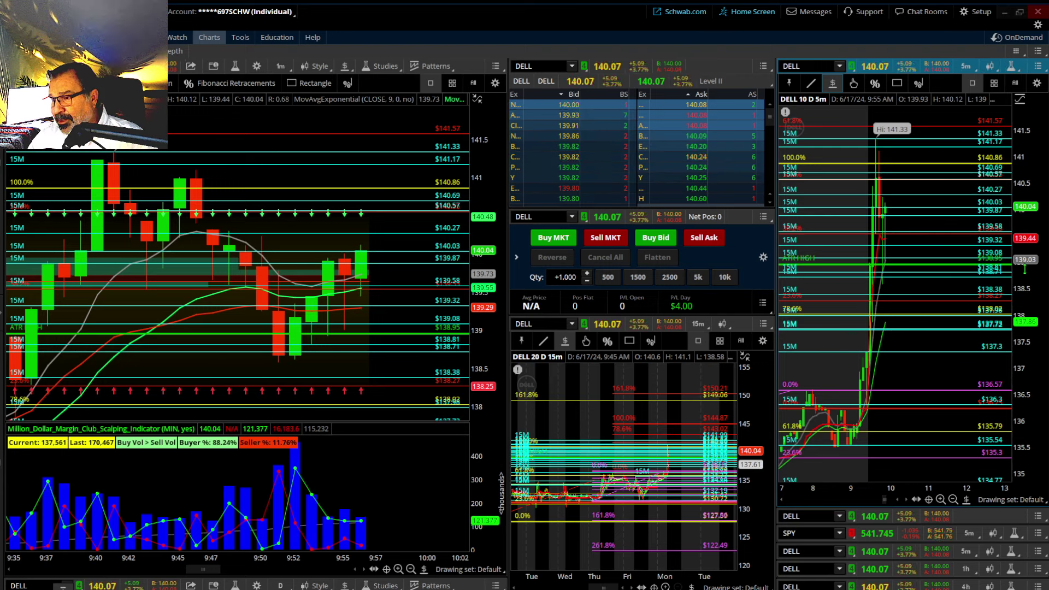
{"action": "left_click_drag", "start_coordinate": [840, 212], "coordinate": [923, 376]}
{"action": "left_click_drag", "start_coordinate": [1031, 290], "coordinate": [1021, 334]}
{"action": "left_click_drag", "start_coordinate": [1008, 292], "coordinate": [1012, 246]}
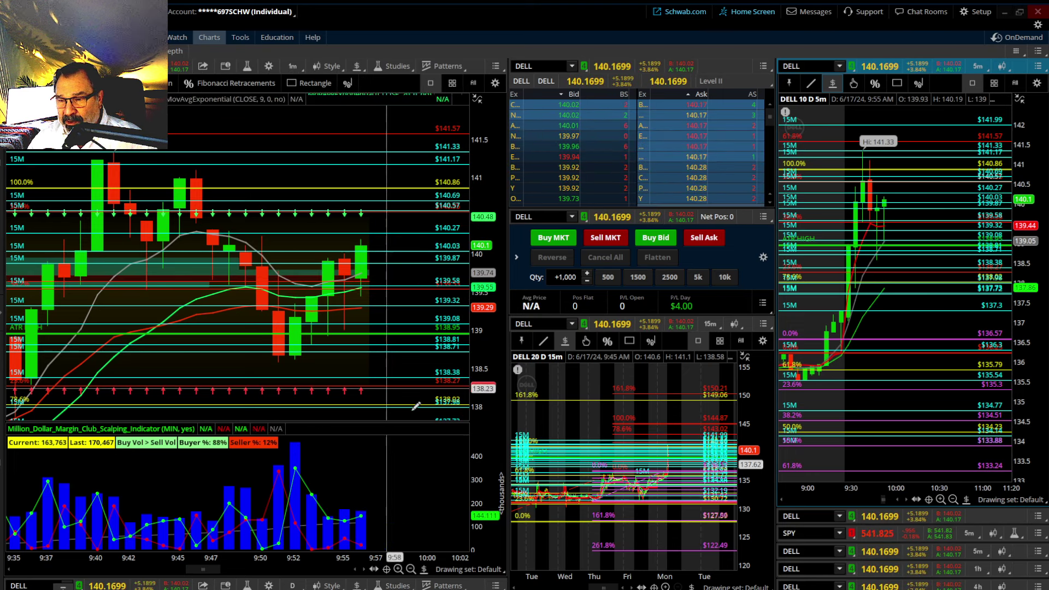
Step: Enlarge the 20-day 15-minute DELL chart around today's opening candles and switch its cursor to the pan tool
{"action": "scroll", "coordinate": [666, 445], "scroll_direction": "up", "scroll_amount": 5}
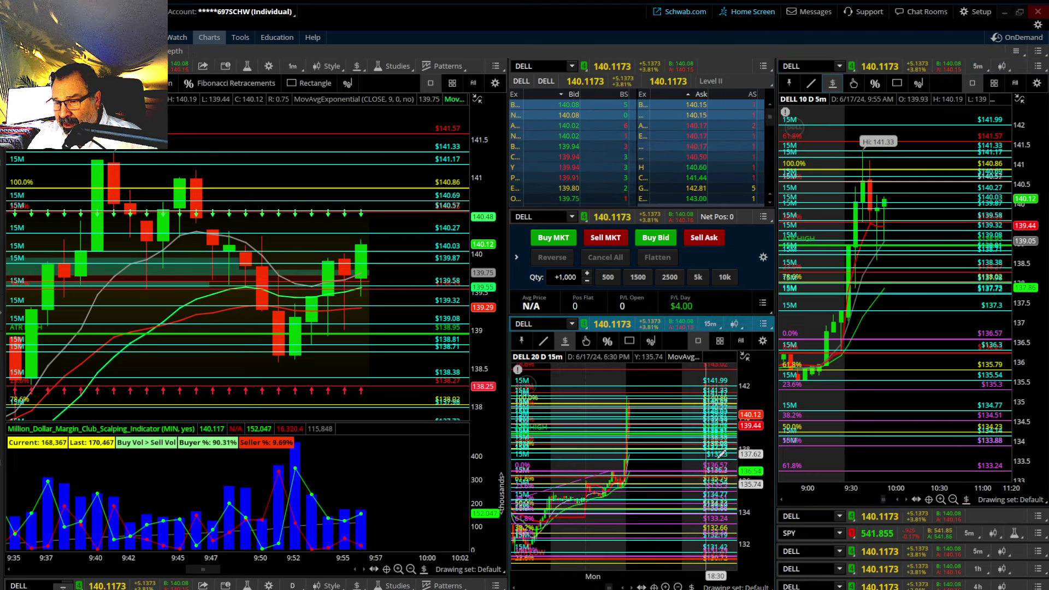
{"action": "scroll", "coordinate": [729, 412], "scroll_direction": "up", "scroll_amount": 5}
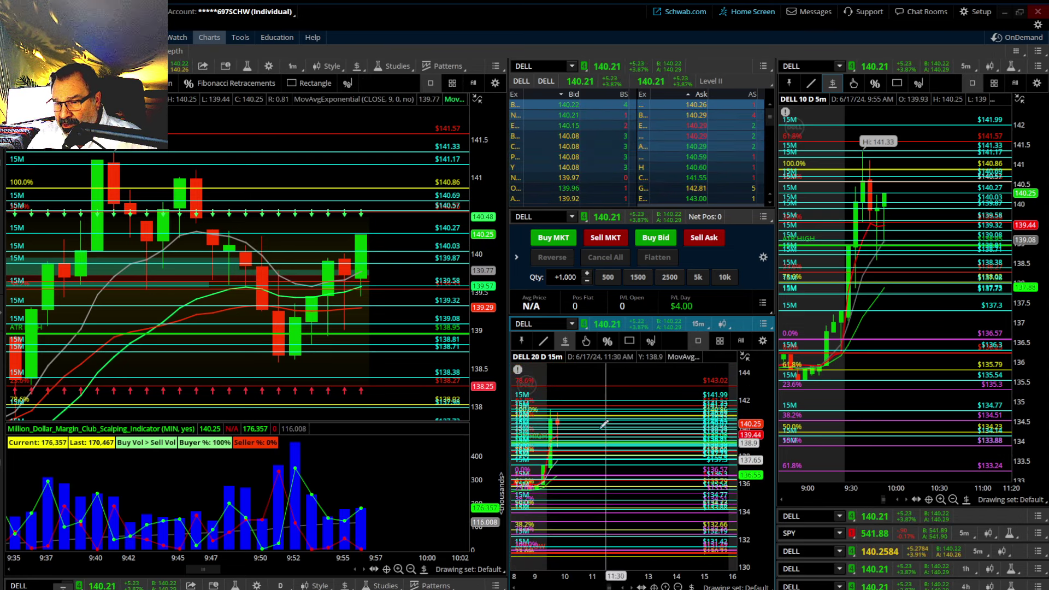
{"action": "left_click_drag", "start_coordinate": [541, 395], "coordinate": [658, 500]}
{"action": "left_click", "coordinate": [587, 341]}
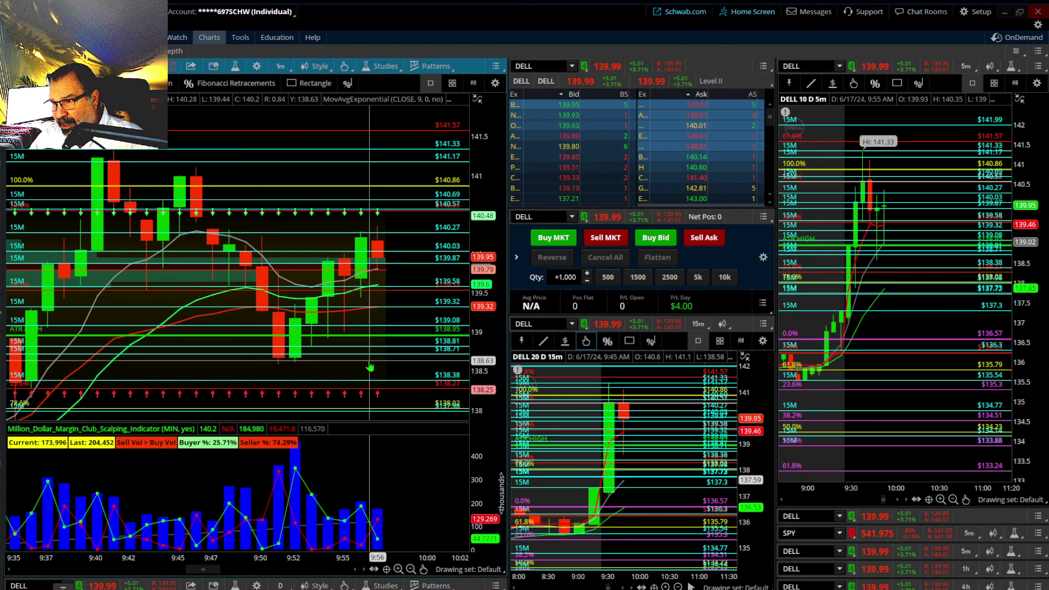
Step: Reframe the one-minute DELL chart around the latest candles and sell short 1,000 DELL shares at market
{"action": "left_click_drag", "start_coordinate": [368, 369], "coordinate": [317, 367]}
{"action": "left_click_drag", "start_coordinate": [475, 349], "coordinate": [476, 298]}
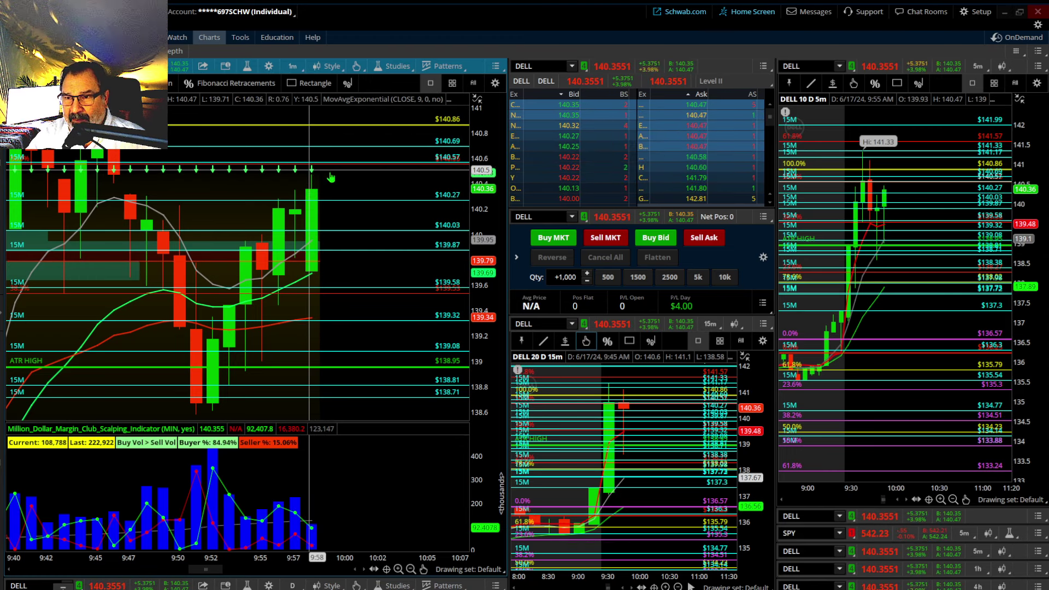
{"action": "left_click", "coordinate": [597, 240]}
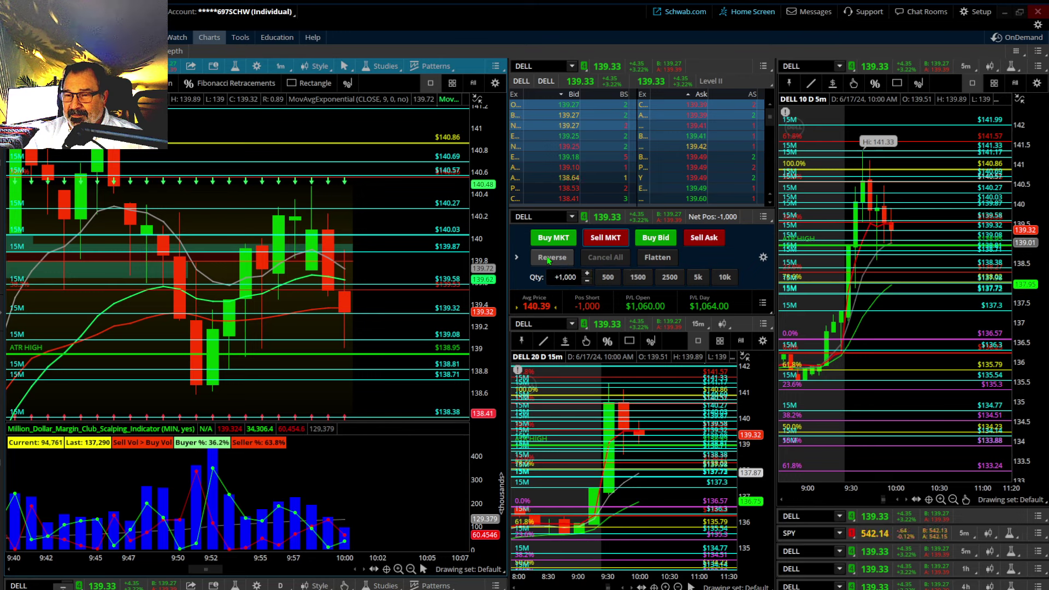
Step: Reverse the short DELL position to 1,000 shares long, rescale the one-minute chart, and reverse the position back to short
{"action": "left_click", "coordinate": [547, 257]}
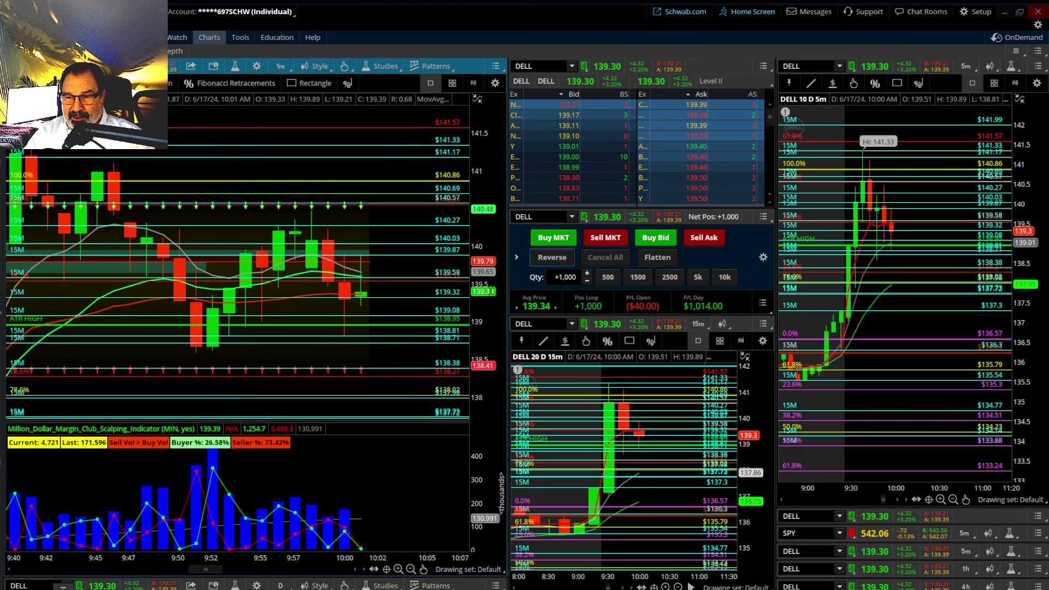
{"action": "left_click_drag", "start_coordinate": [490, 290], "coordinate": [478, 227]}
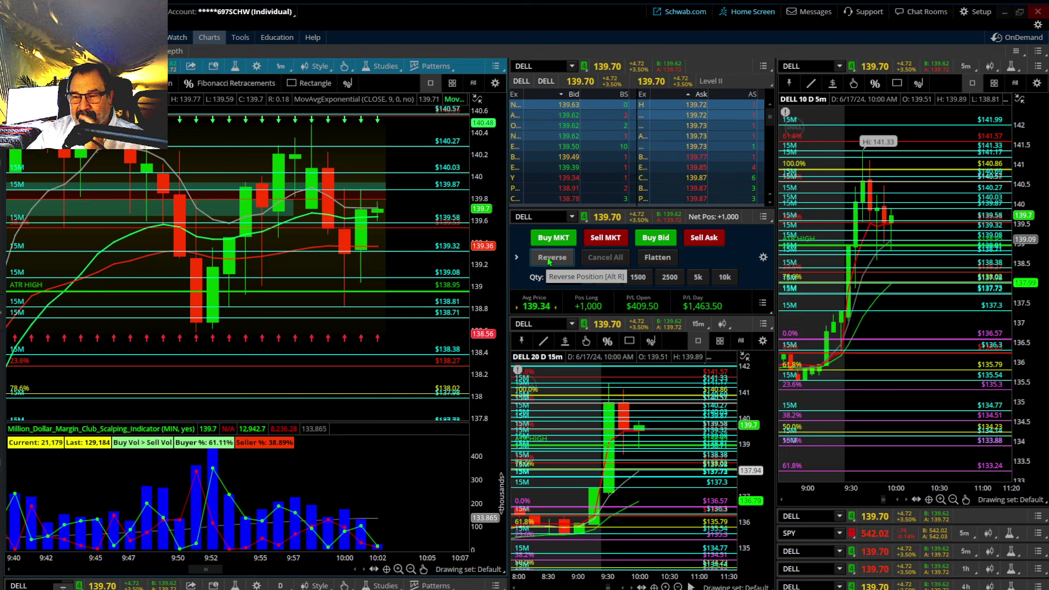
{"action": "left_click", "coordinate": [552, 260]}
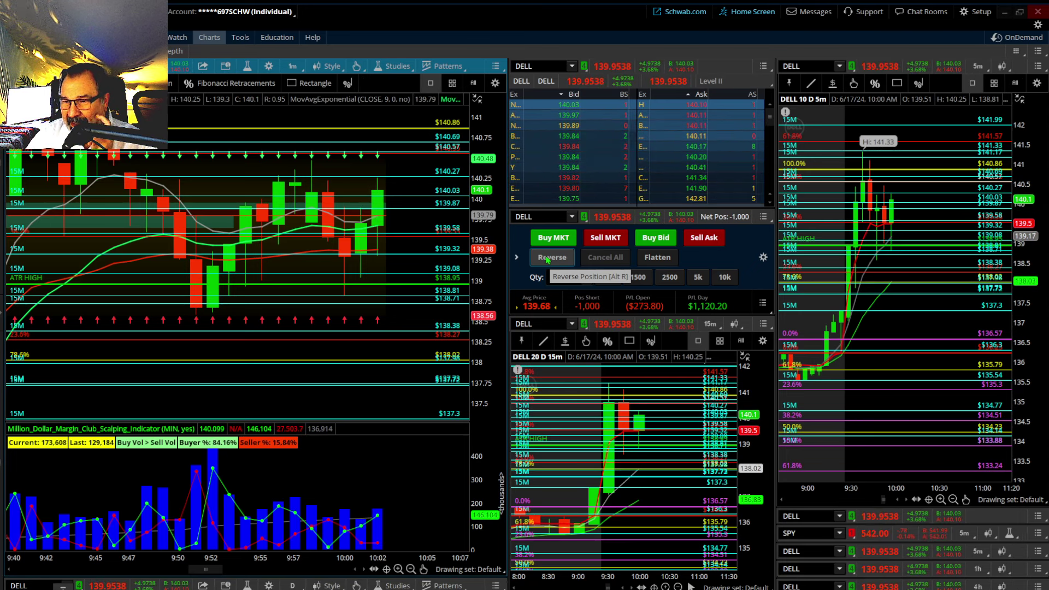
Step: Flip the DELL position to 1,000 shares long again, widen the one-minute chart's view, and reverse to 1,000 shares short
{"action": "left_click", "coordinate": [549, 258]}
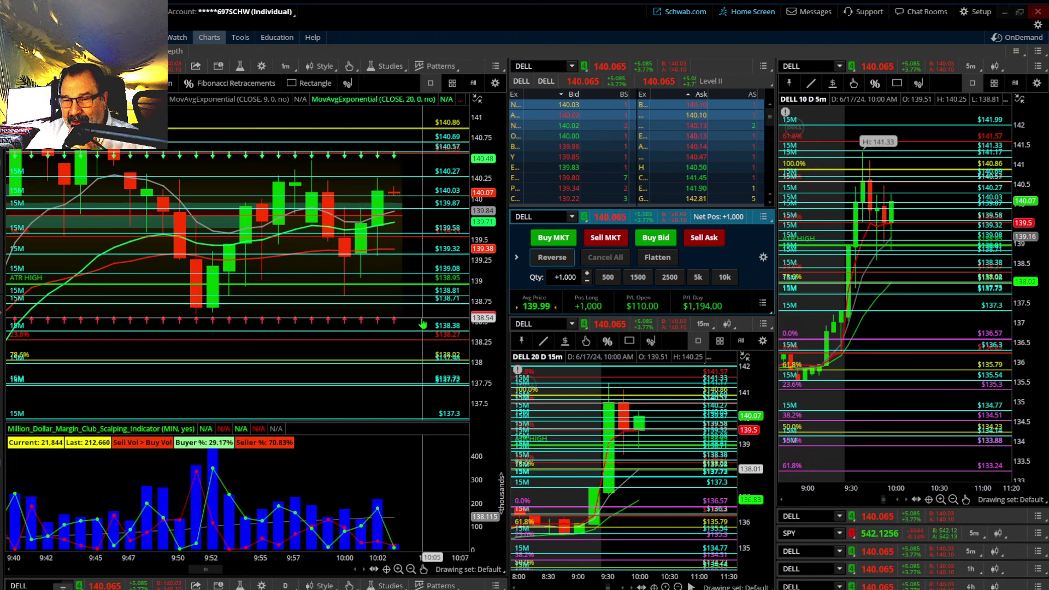
{"action": "scroll", "coordinate": [334, 216], "scroll_direction": "down", "scroll_amount": 2}
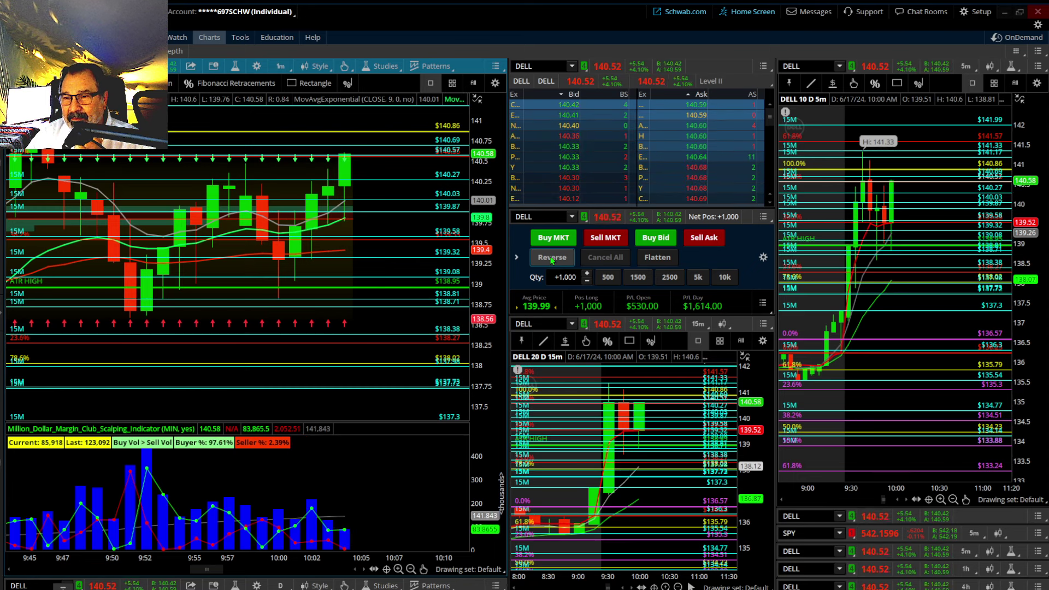
{"action": "left_click", "coordinate": [552, 258]}
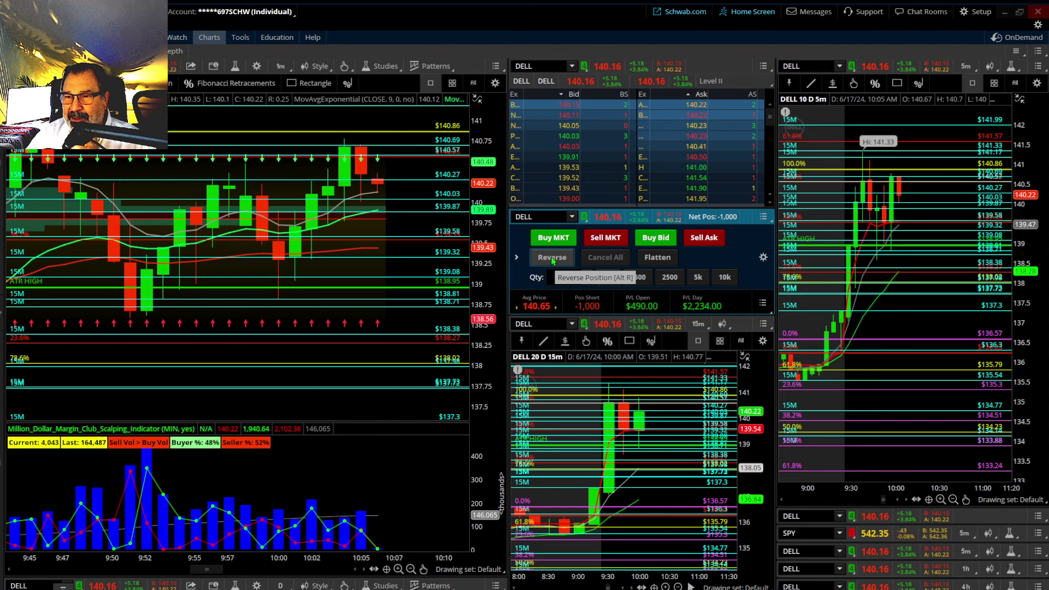
Step: Reverse the short DELL position to 1,000 shares long, shift the one-minute chart to its latest candles, and reverse back to short
{"action": "left_click", "coordinate": [552, 257]}
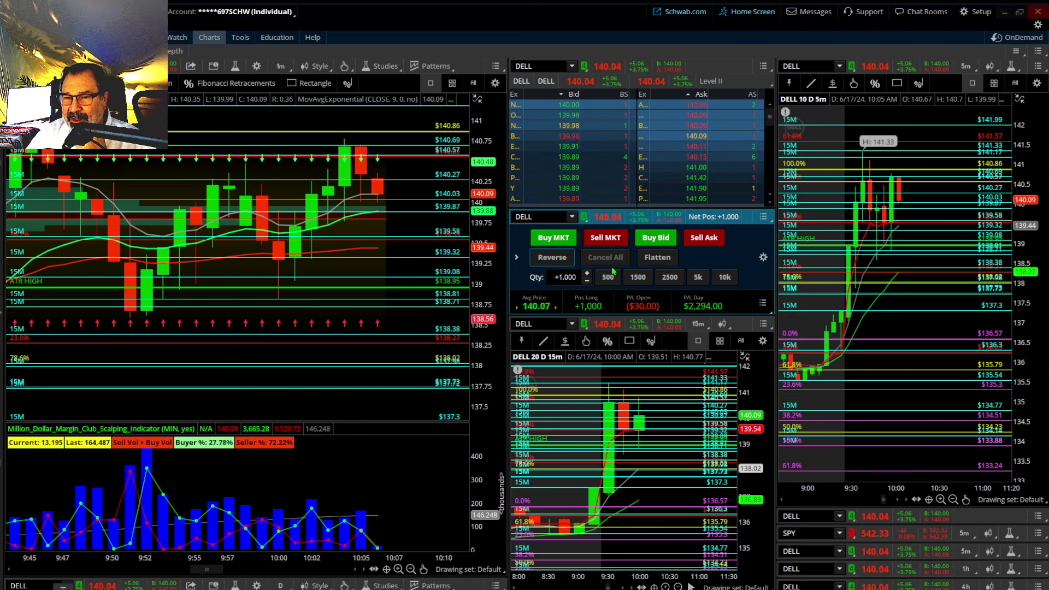
{"action": "left_click_drag", "start_coordinate": [412, 275], "coordinate": [315, 293]}
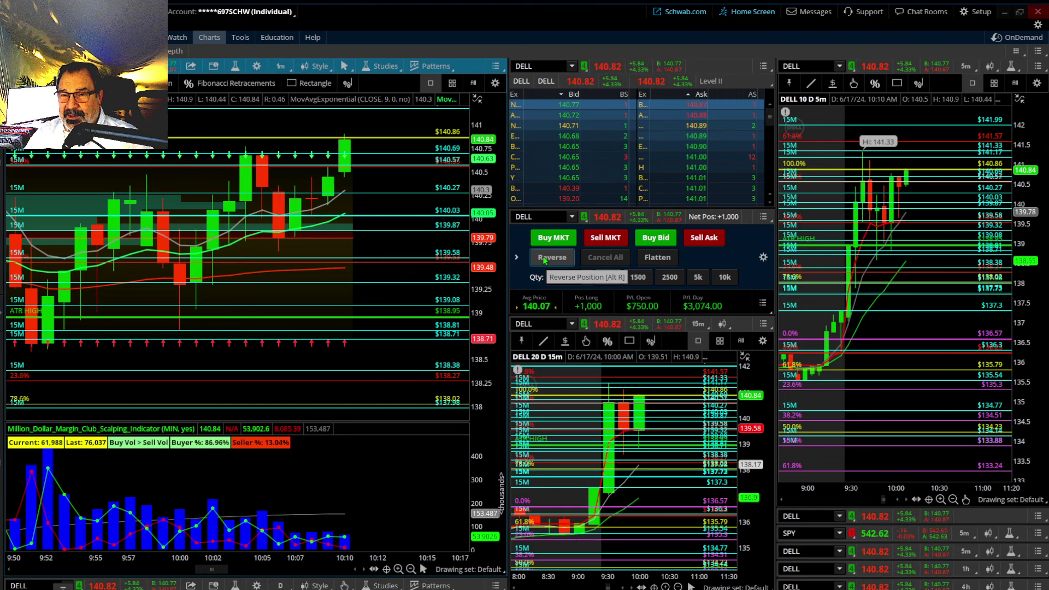
{"action": "left_click_drag", "start_coordinate": [499, 249], "coordinate": [500, 256]}
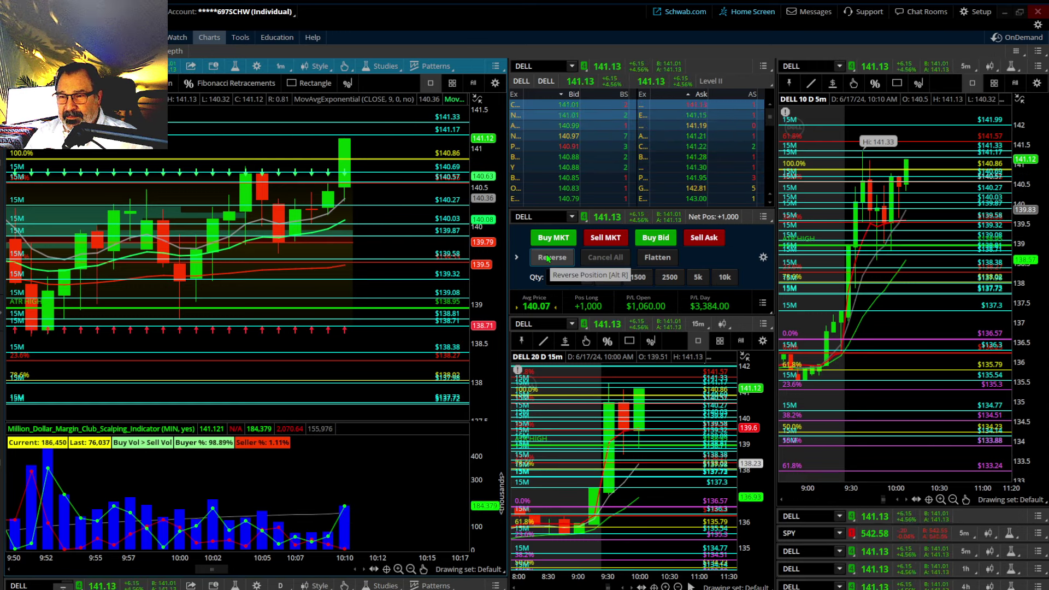
{"action": "left_click", "coordinate": [548, 258]}
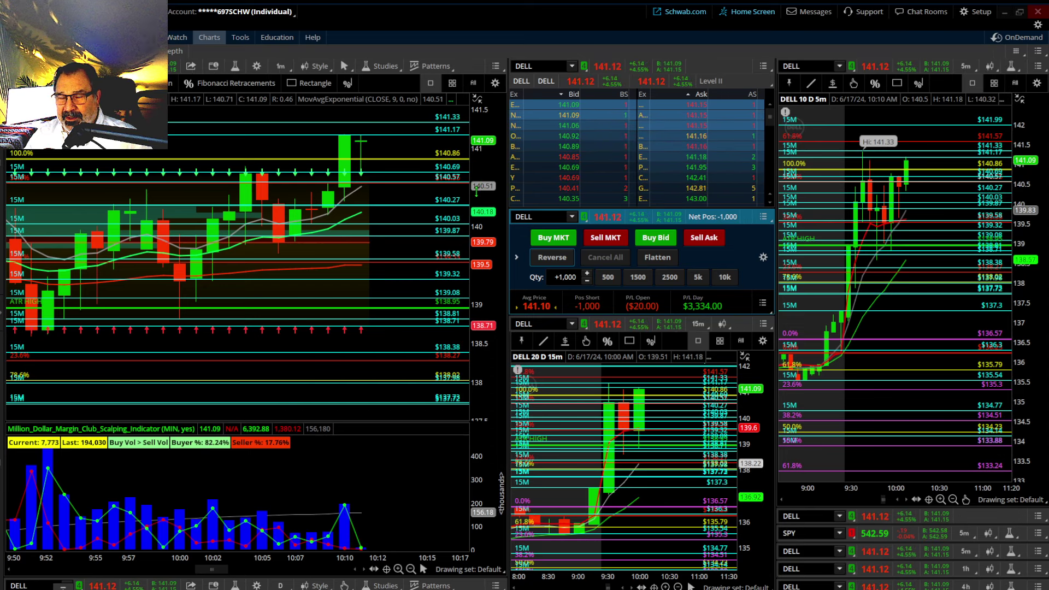
Step: Compress the one-minute chart's price scale, flip the DELL position to 1,000 shares long, and reverse it to 1,000 shares short
{"action": "left_click_drag", "start_coordinate": [478, 201], "coordinate": [479, 229]}
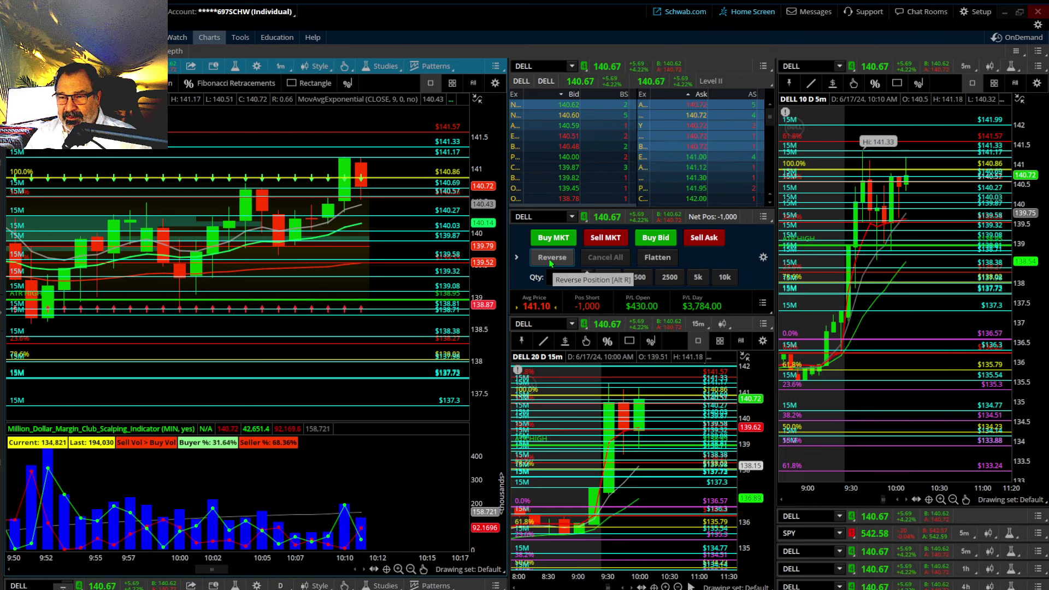
{"action": "left_click", "coordinate": [550, 258]}
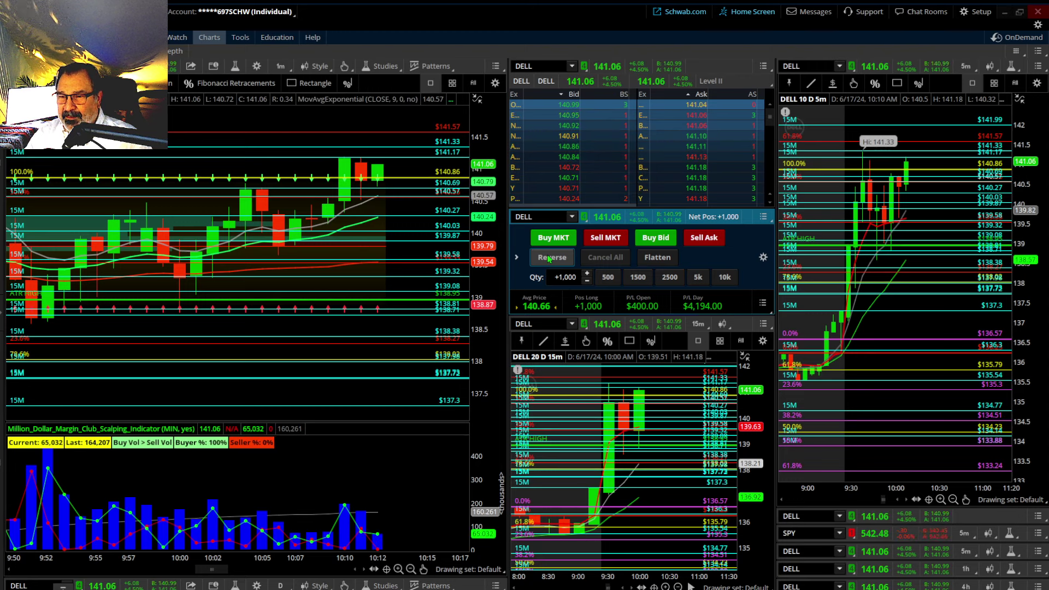
{"action": "left_click", "coordinate": [551, 257]}
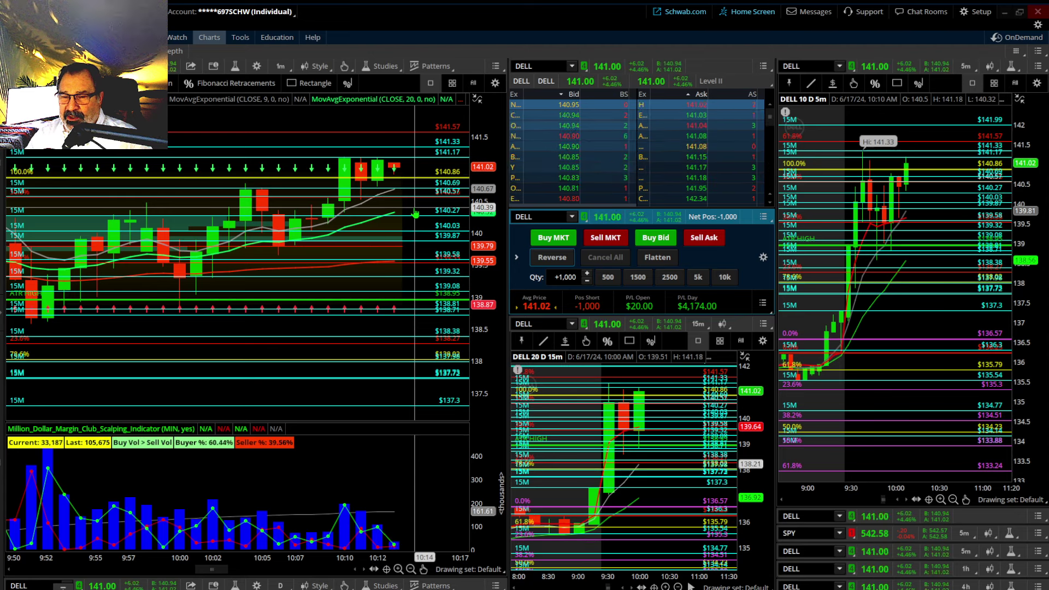
Step: Make room beside the newest one-minute candles, reverse the DELL short to 1,000 shares long, and flip back to 1,000 short
{"action": "scroll", "coordinate": [377, 213], "scroll_direction": "down", "scroll_amount": 3}
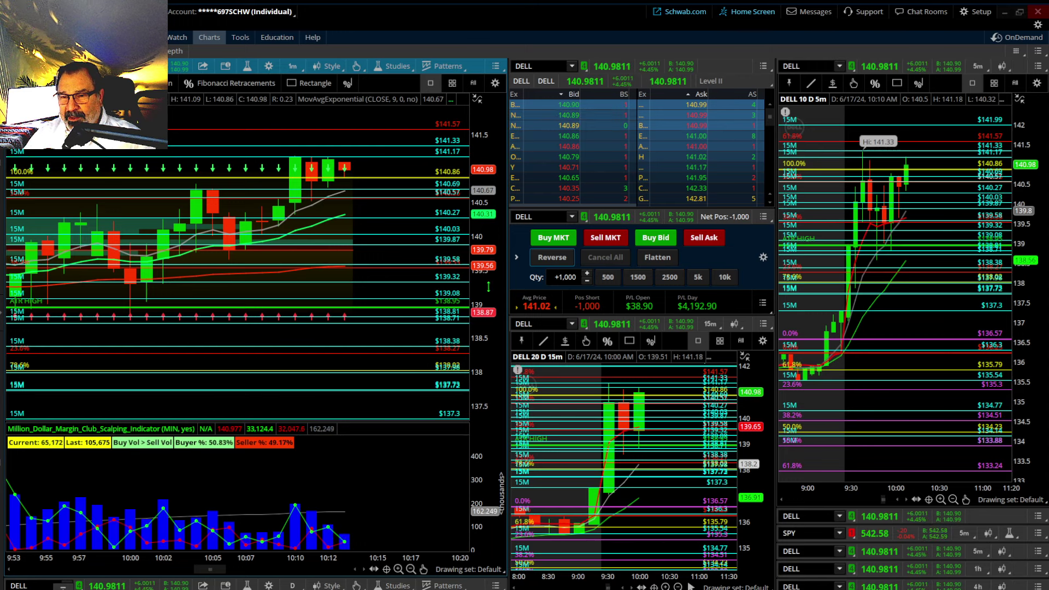
{"action": "left_click_drag", "start_coordinate": [488, 286], "coordinate": [489, 271]}
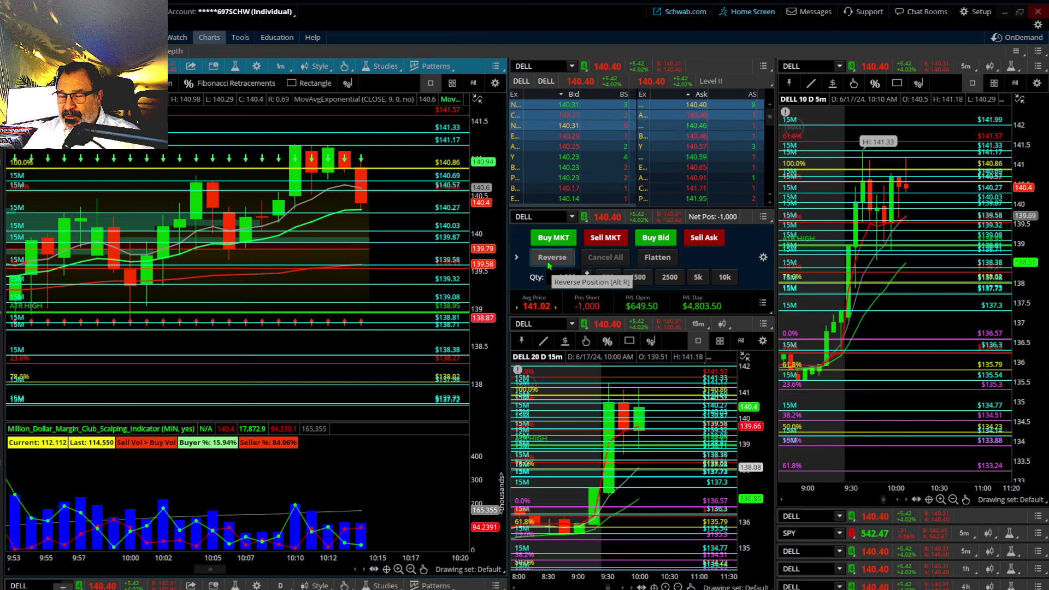
{"action": "left_click", "coordinate": [549, 257]}
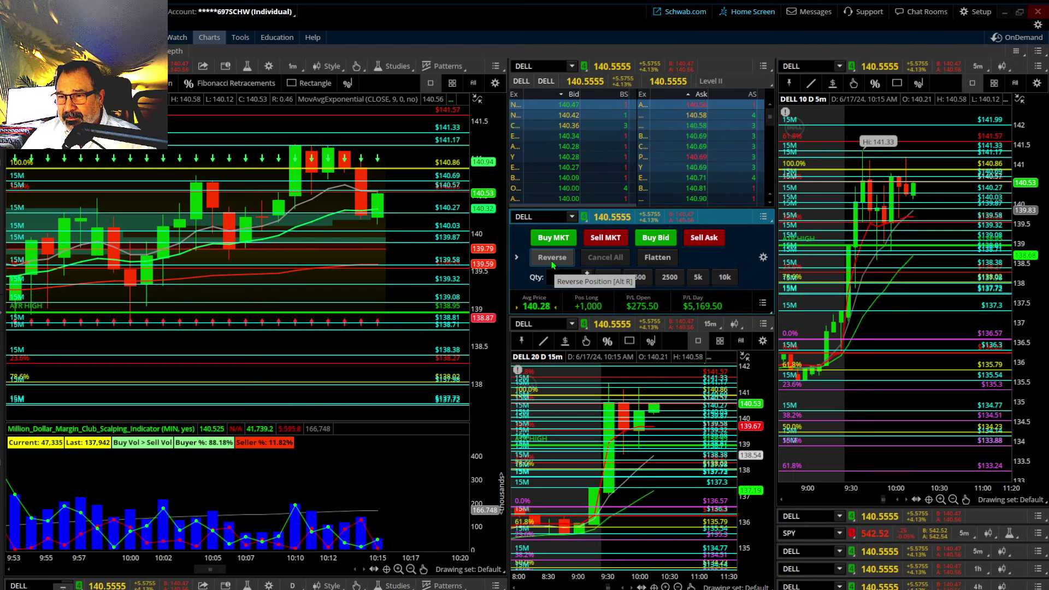
{"action": "left_click", "coordinate": [551, 257]}
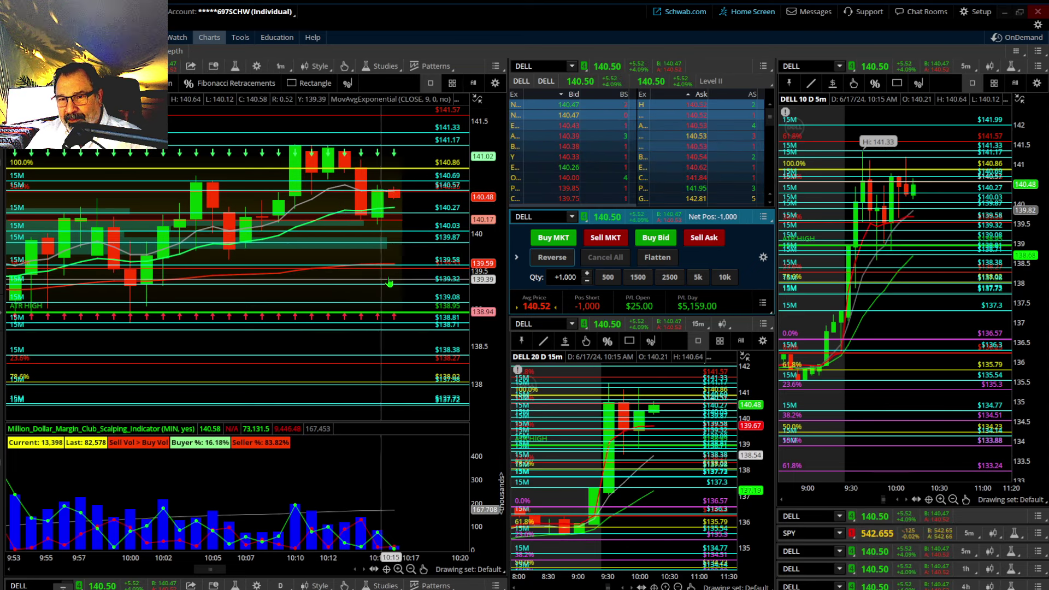
Step: Reframe and enlarge the one-minute DELL chart around the latest candles, reverse to 1,000 shares long, and reverse again to short
{"action": "left_click_drag", "start_coordinate": [476, 262], "coordinate": [477, 276]}
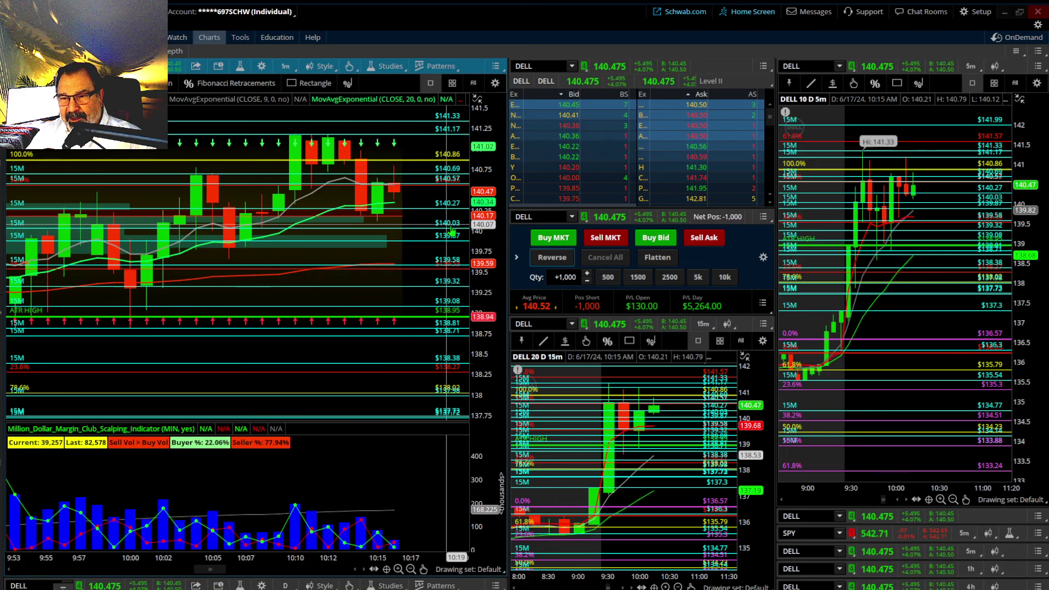
{"action": "left_click_drag", "start_coordinate": [489, 297], "coordinate": [486, 284]}
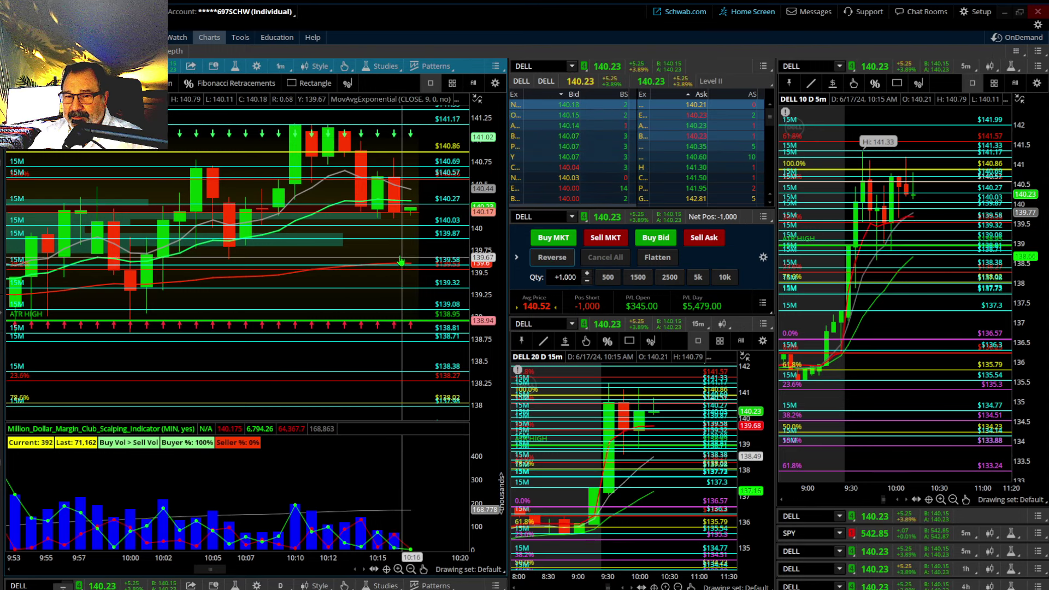
{"action": "left_click_drag", "start_coordinate": [401, 261], "coordinate": [325, 273]}
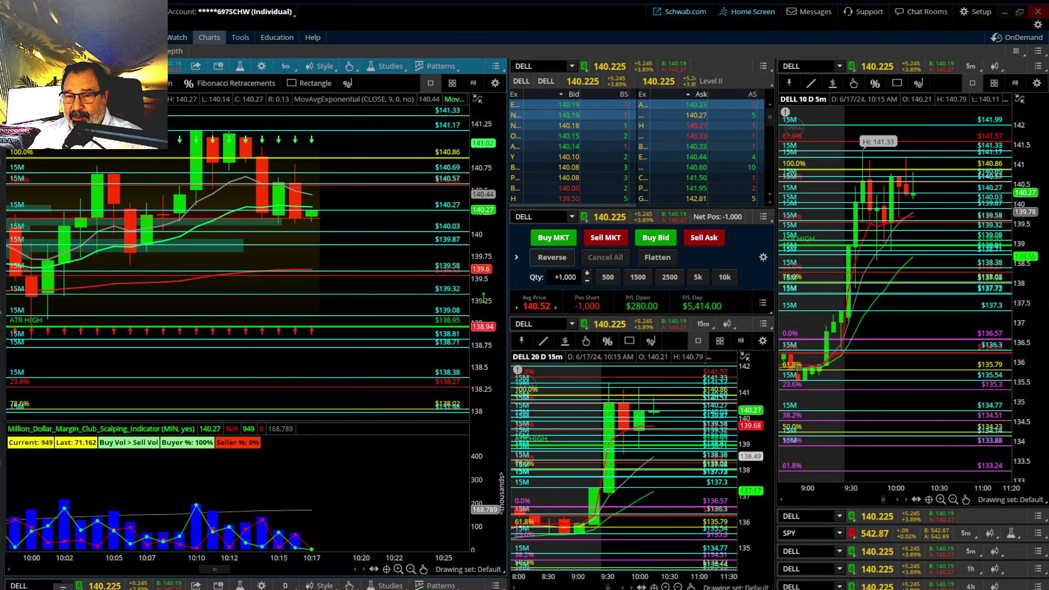
{"action": "mouse_move", "coordinate": [480, 265]}
{"action": "left_mouse_down"}
{"action": "mouse_move", "coordinate": [479, 280]}
{"action": "mouse_move", "coordinate": [477, 267]}
{"action": "left_mouse_up"}
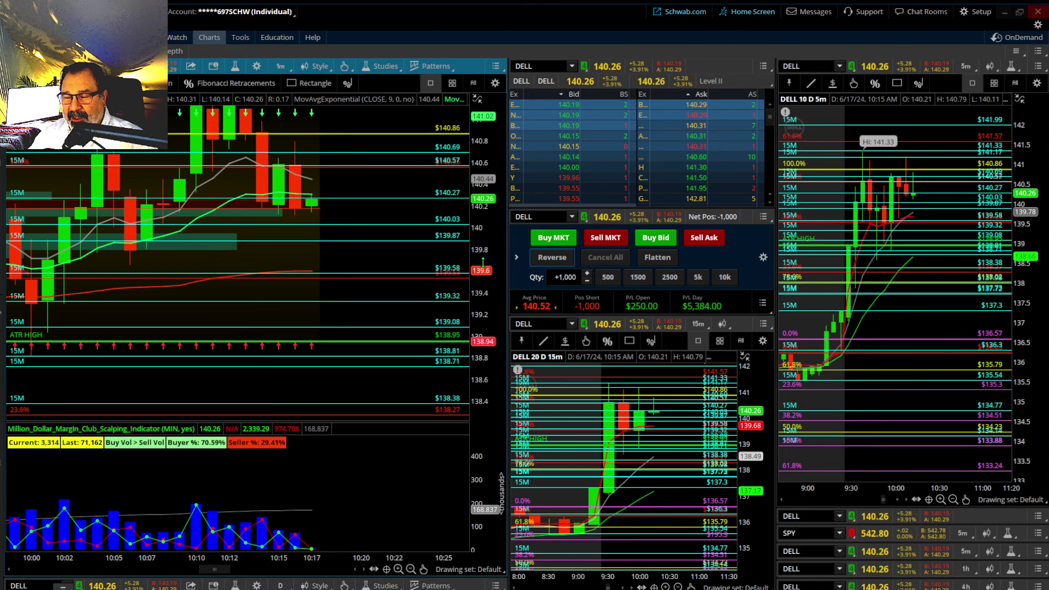
{"action": "left_click_drag", "start_coordinate": [474, 275], "coordinate": [473, 256]}
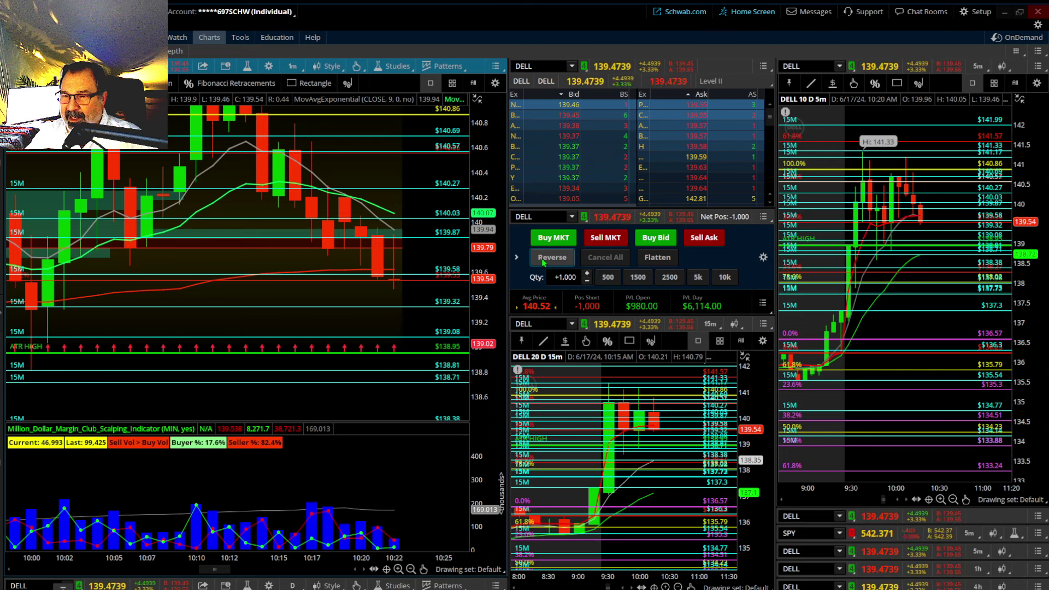
{"action": "left_click", "coordinate": [544, 262]}
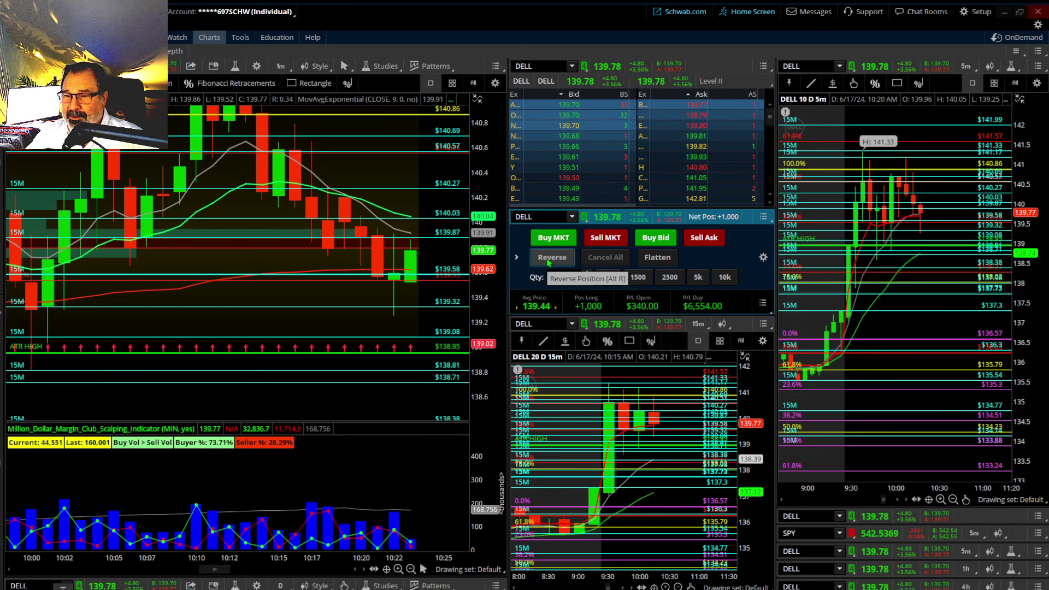
{"action": "left_click", "coordinate": [551, 258]}
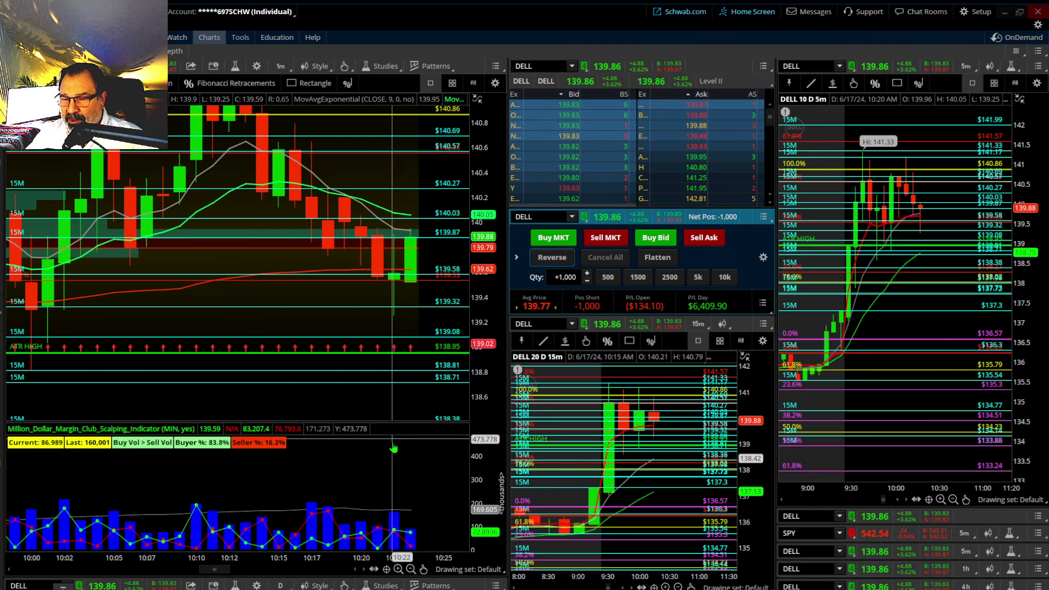
Step: Reverse the DELL short to 1,000 shares long and flatten the position by selling 1,000 shares at market
{"action": "left_click_drag", "start_coordinate": [396, 444], "coordinate": [313, 464]}
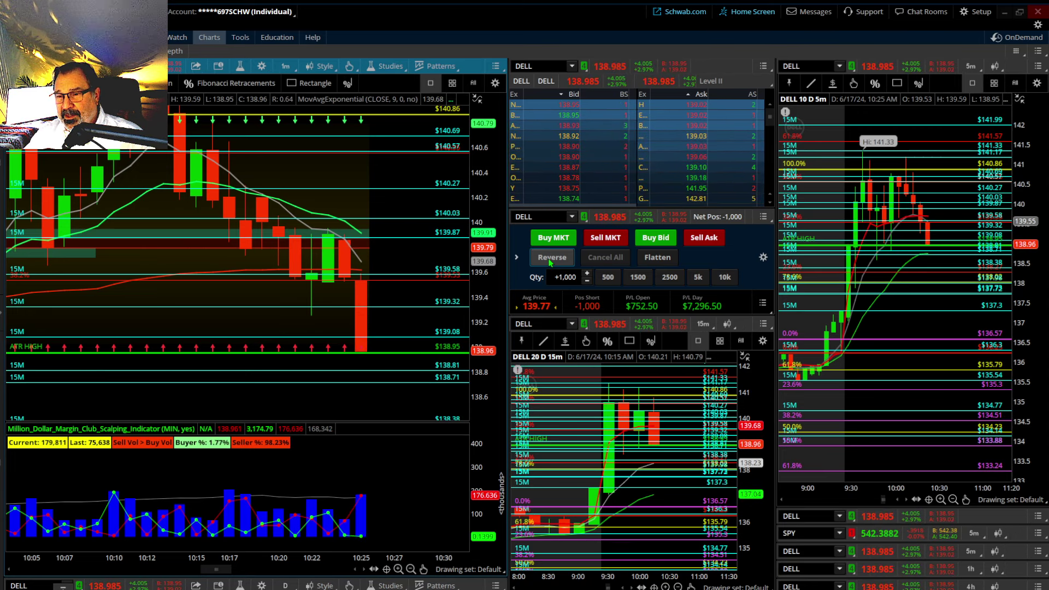
{"action": "left_click", "coordinate": [549, 261]}
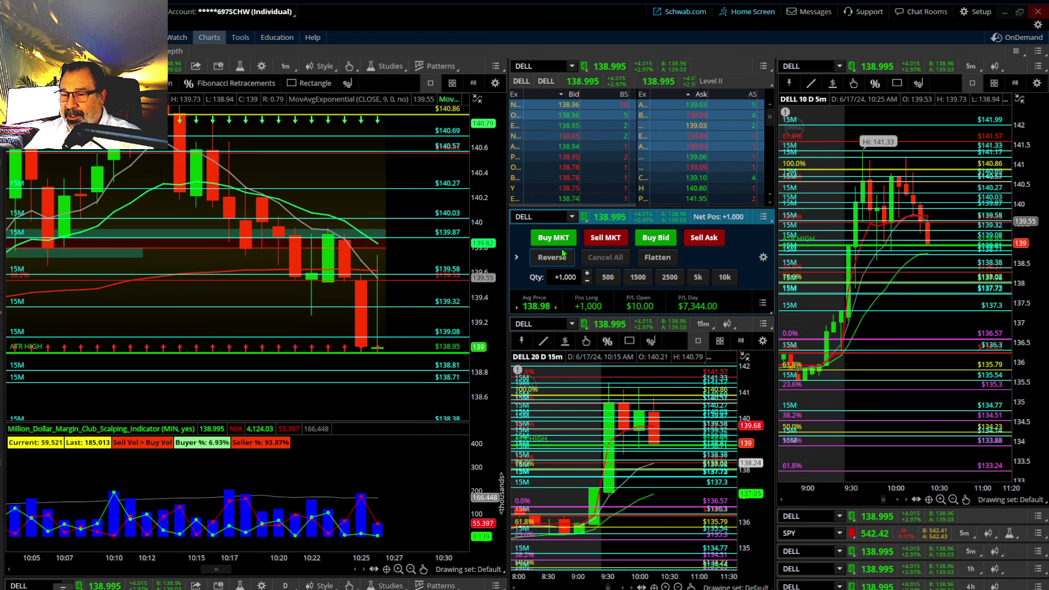
{"action": "left_click", "coordinate": [608, 241]}
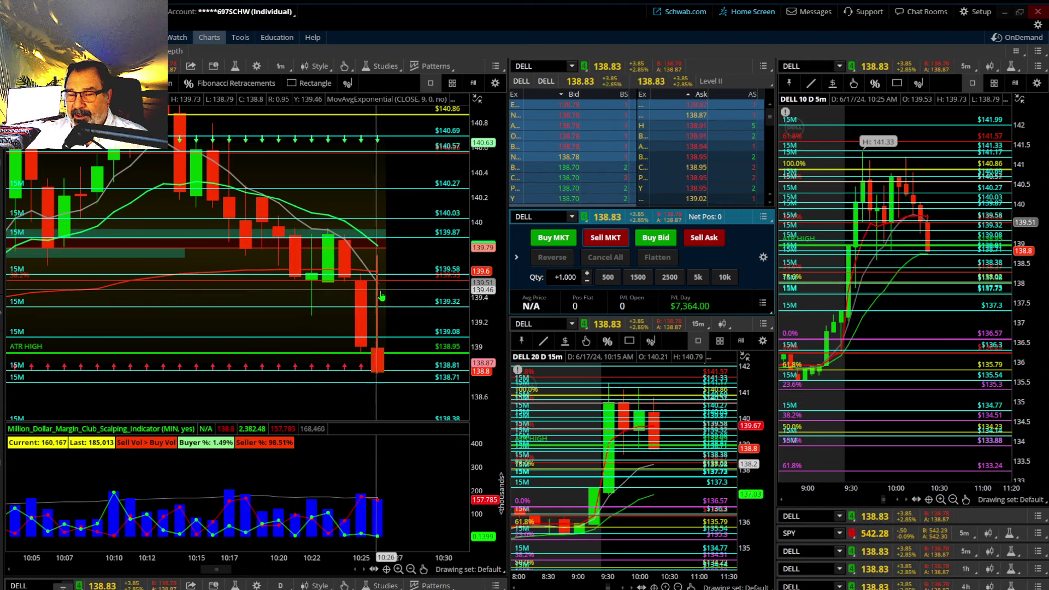
Step: Buy 1,000 DELL shares at market after reframing the one-minute chart, and close the long position with a 1,000-share market sell
{"action": "left_click_drag", "start_coordinate": [467, 302], "coordinate": [385, 337]}
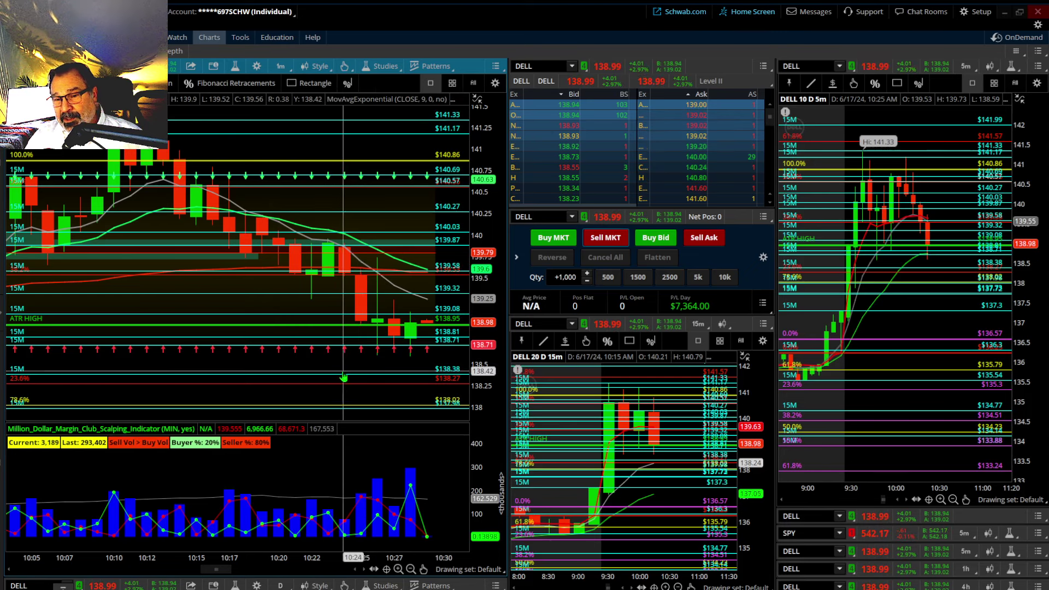
{"action": "left_click_drag", "start_coordinate": [365, 367], "coordinate": [201, 368]}
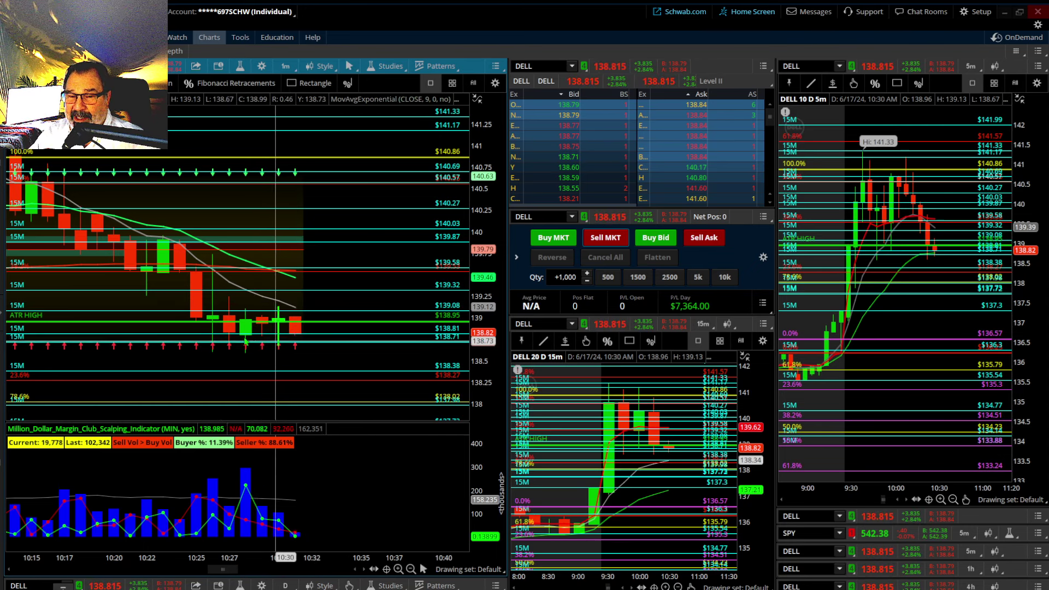
{"action": "left_click", "coordinate": [549, 238]}
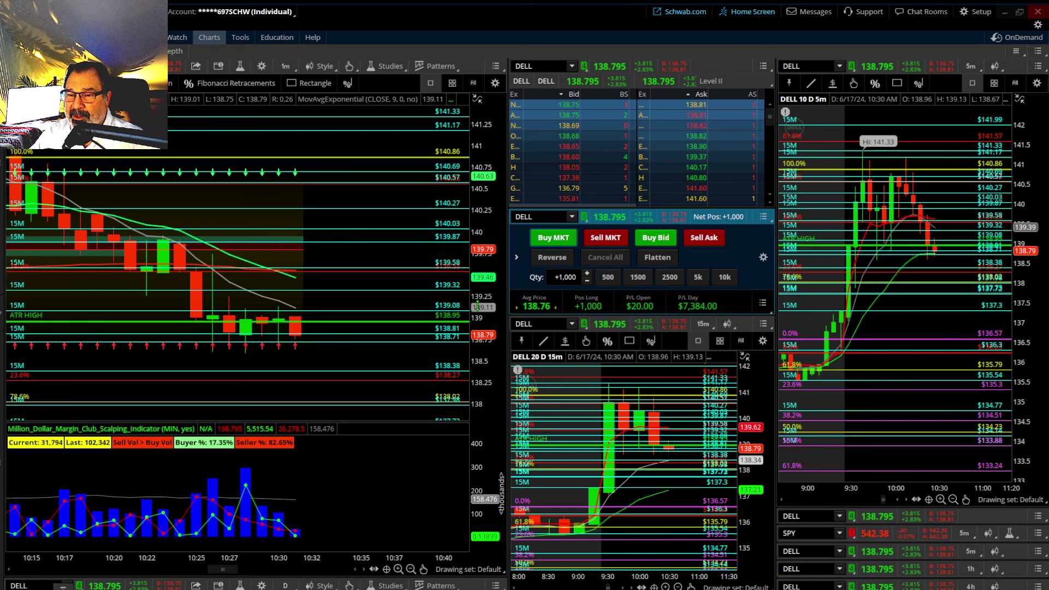
{"action": "left_click", "coordinate": [314, 334]}
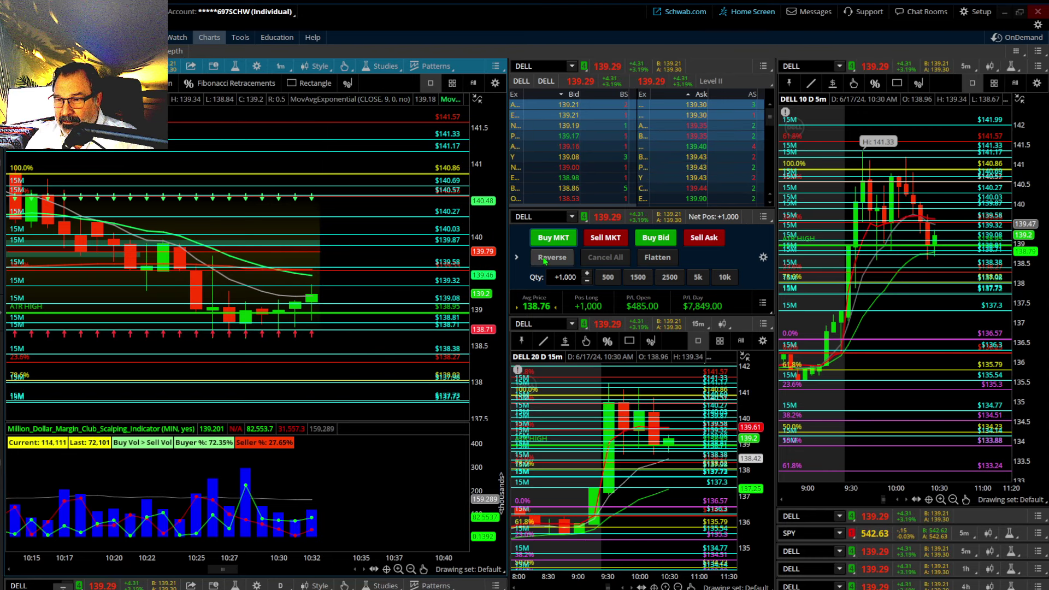
{"action": "left_click", "coordinate": [606, 238]}
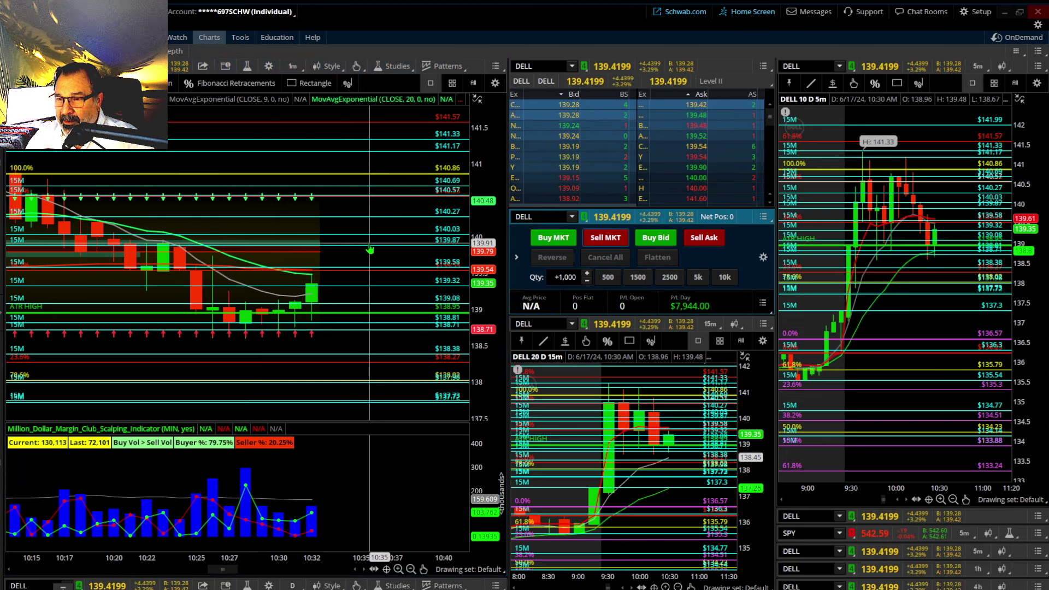